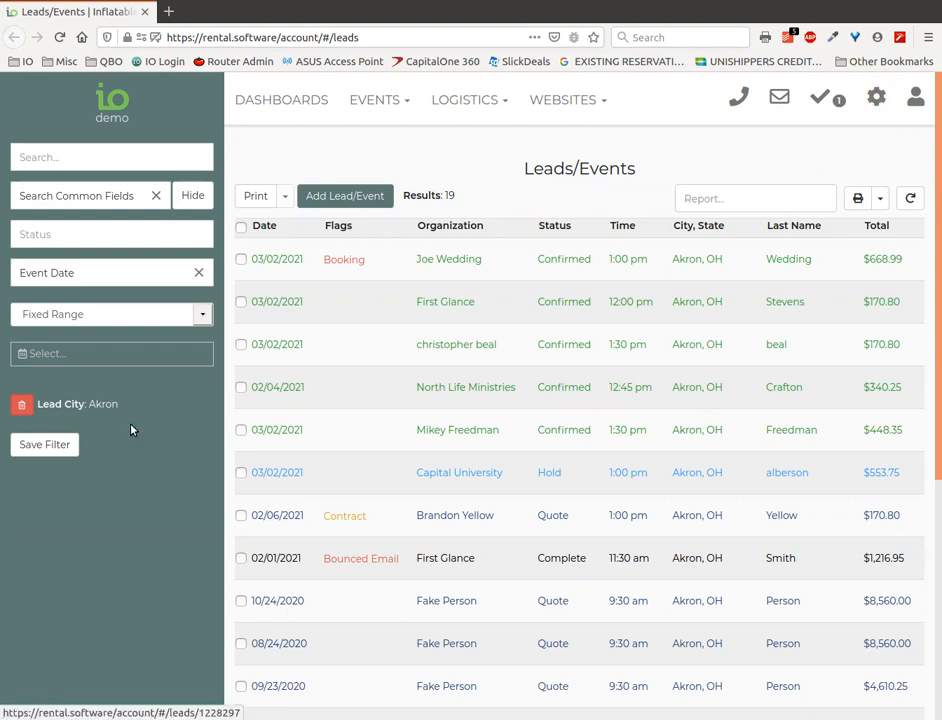
Remove the Lead City filter from the leads list and start a new Lead filter named "Confirmed and Completed Events".
{"action": "left_click", "coordinate": [21, 405]}
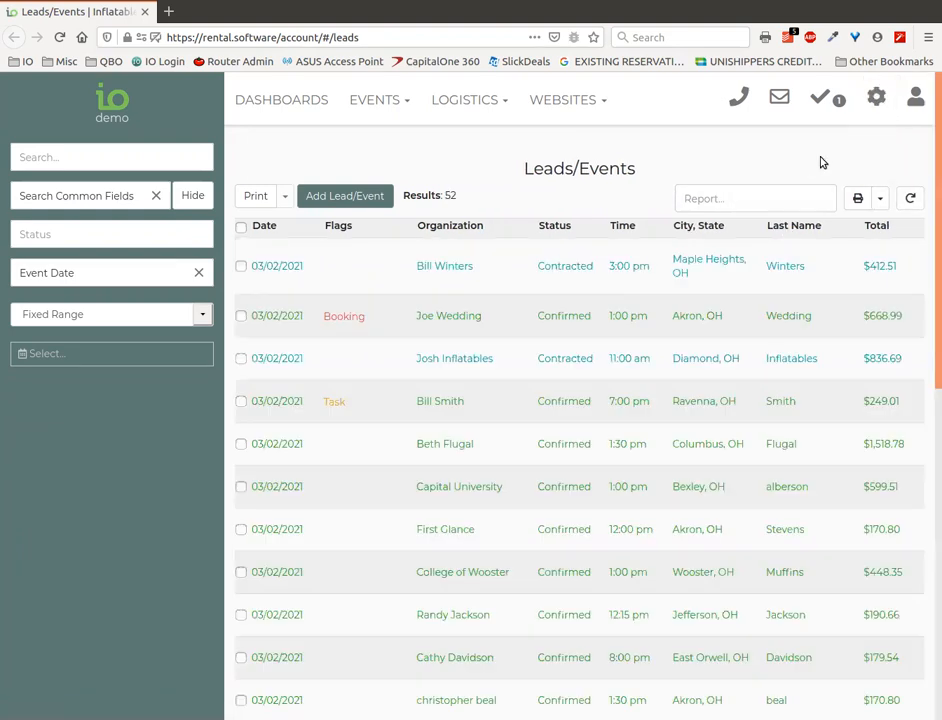
{"action": "left_click", "coordinate": [873, 103]}
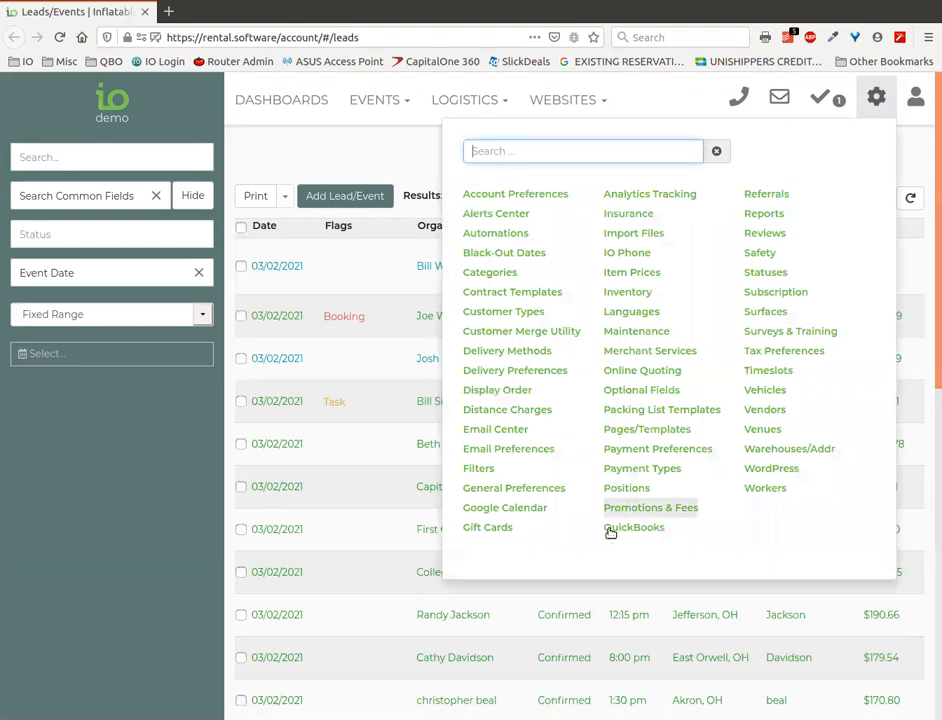
{"action": "left_click", "coordinate": [479, 468]}
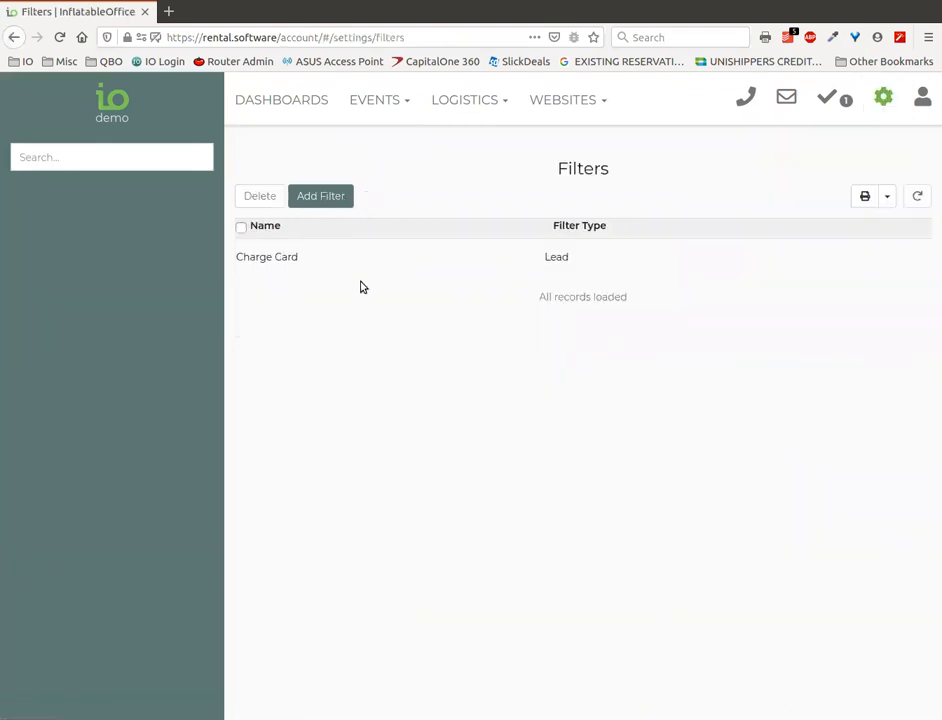
{"action": "left_click", "coordinate": [326, 195]}
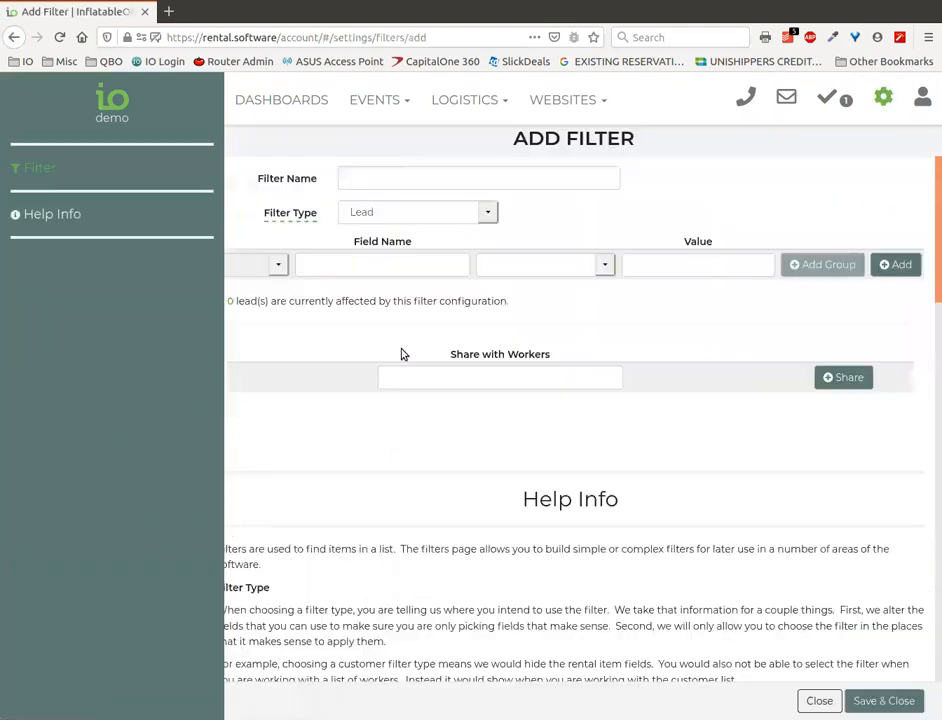
{"action": "left_click", "coordinate": [457, 184]}
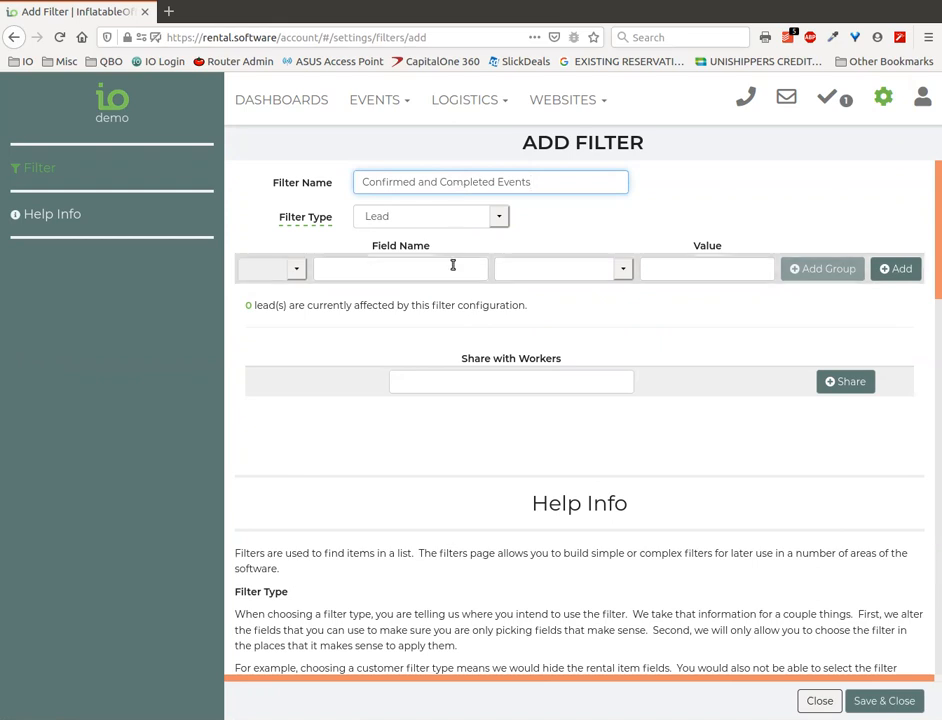
Open the Statuses settings in a separate browser tab and review the options of the Contracted status without changing them.
{"action": "left_click", "coordinate": [883, 98]}
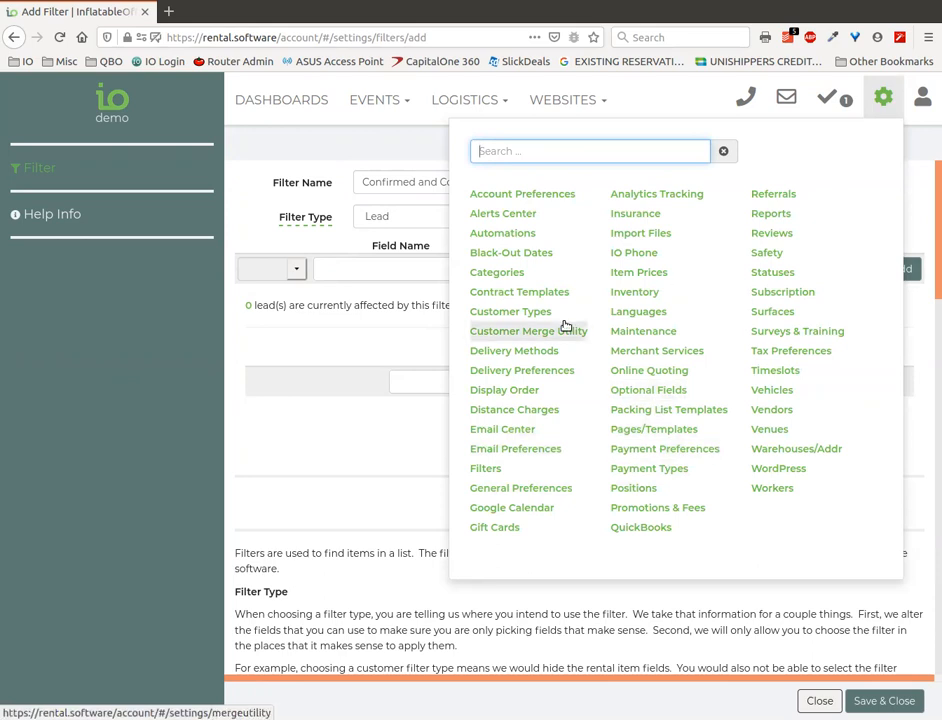
{"action": "middle_click", "coordinate": [781, 276]}
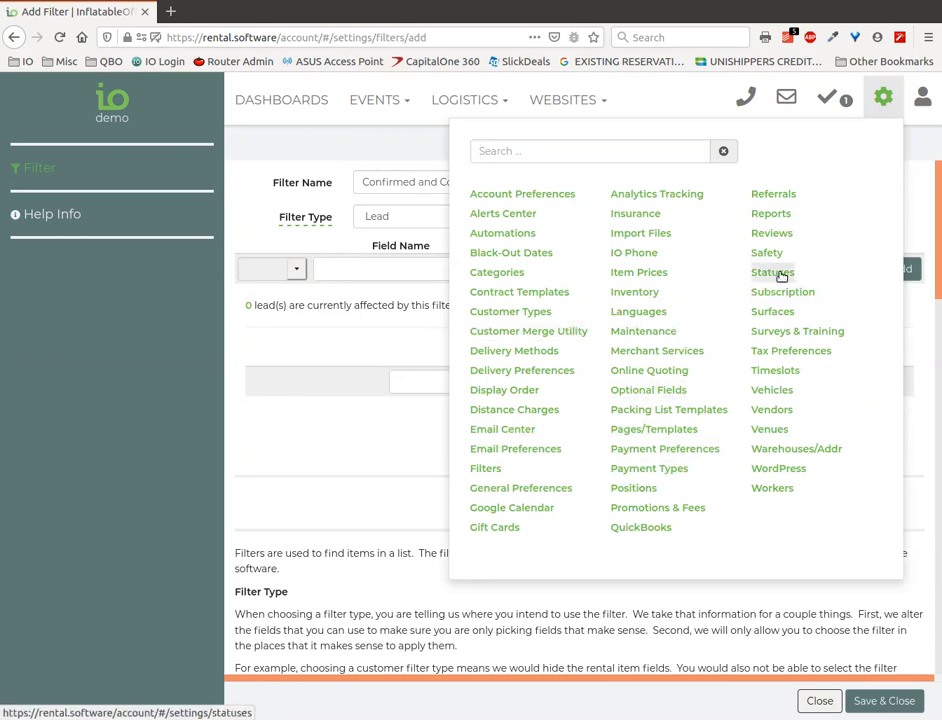
{"action": "left_click", "coordinate": [232, 11]}
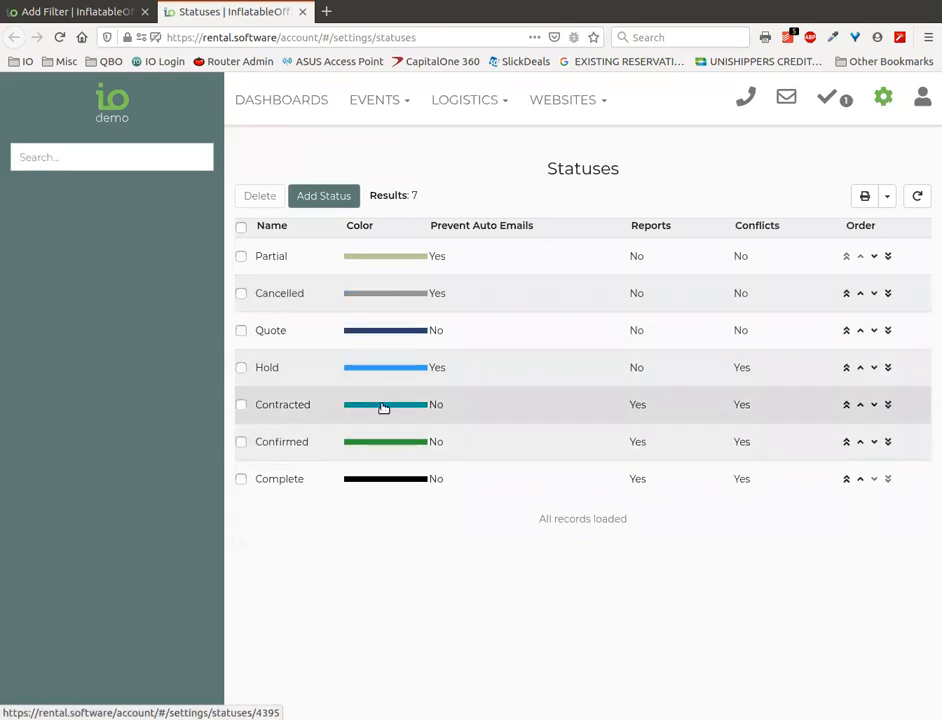
{"action": "left_click", "coordinate": [383, 408]}
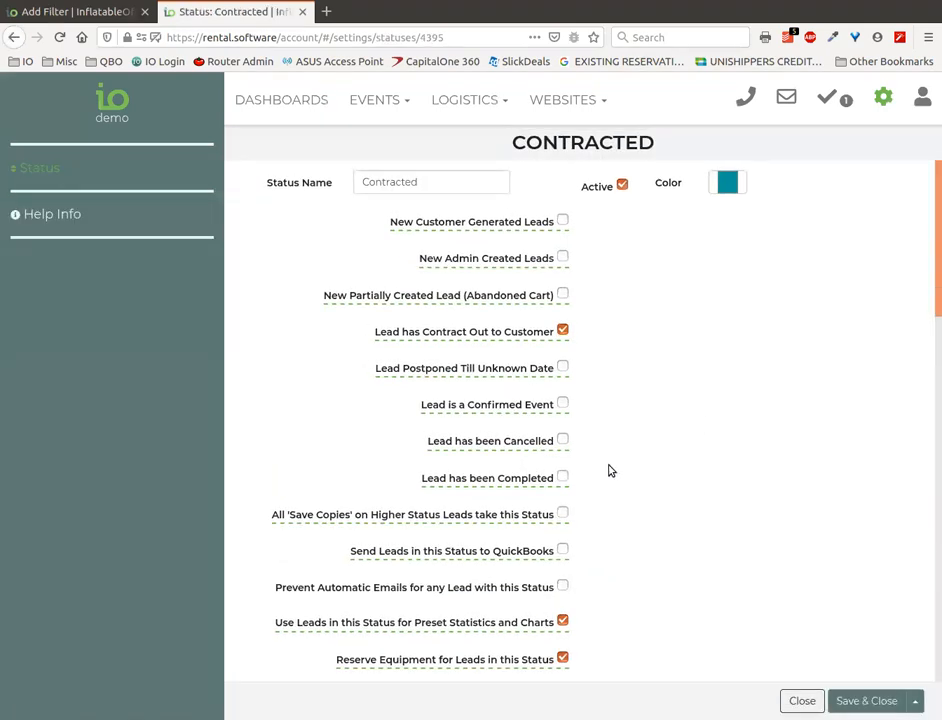
{"action": "scroll", "coordinate": [611, 470], "scroll_direction": "down", "scroll_amount": 5}
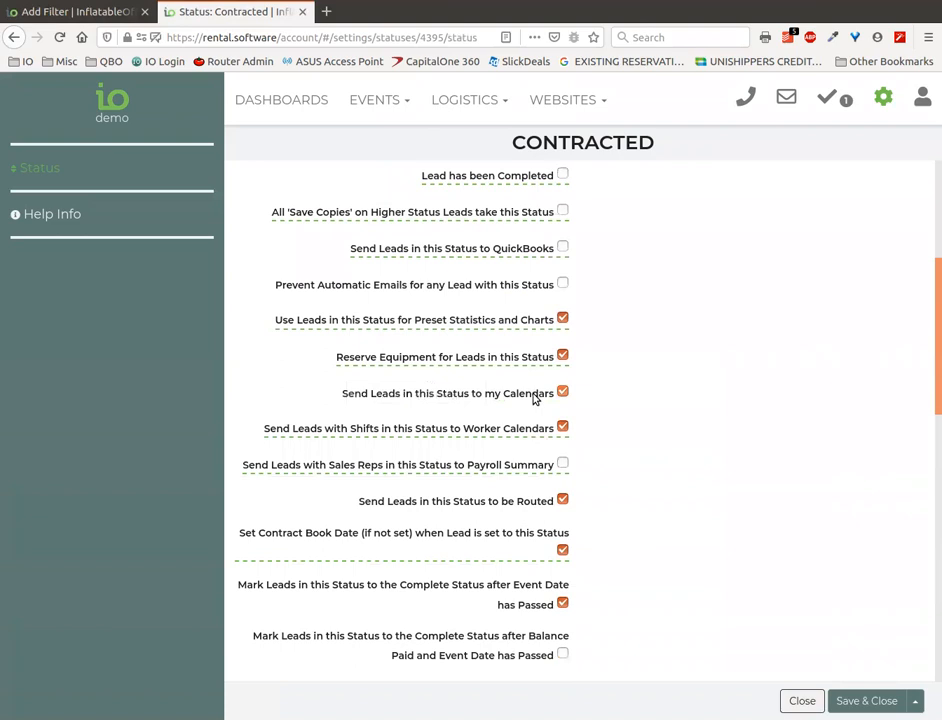
{"action": "left_click", "coordinate": [802, 700]}
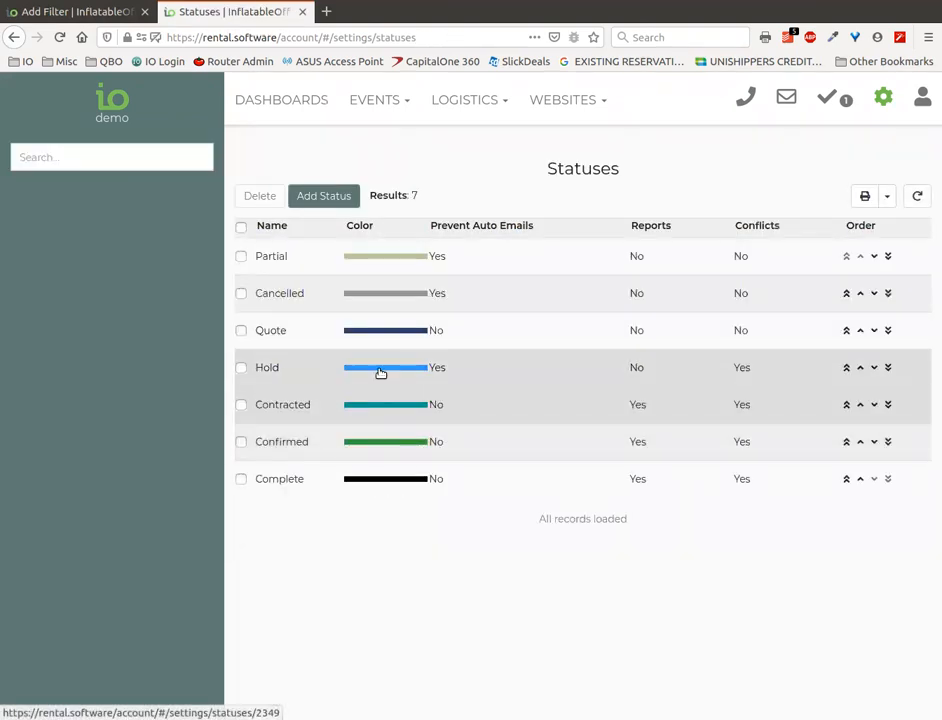
Review the options of the Hold status and close it without changes.
{"action": "left_click", "coordinate": [380, 373]}
{"action": "scroll", "coordinate": [671, 423], "scroll_direction": "down", "scroll_amount": 2}
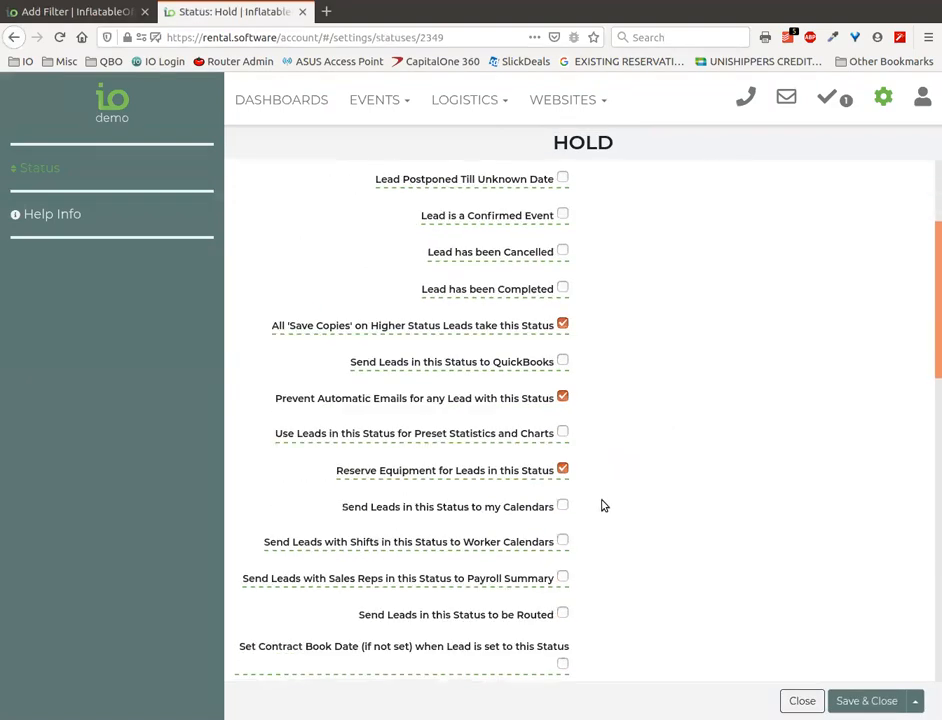
{"action": "scroll", "coordinate": [603, 505], "scroll_direction": "down", "scroll_amount": 2}
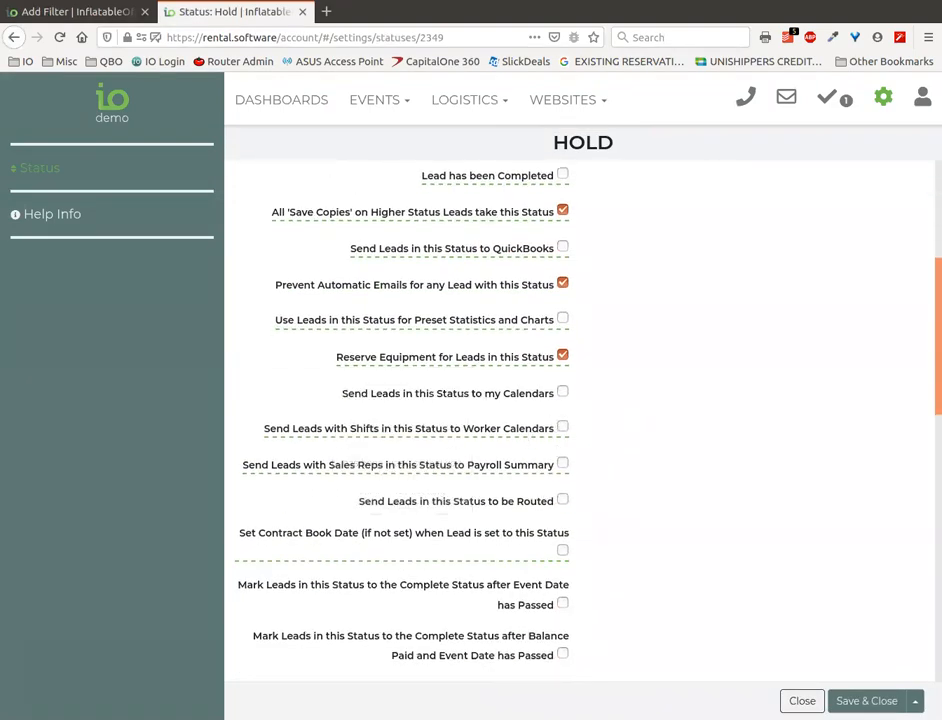
{"action": "left_click", "coordinate": [802, 701]}
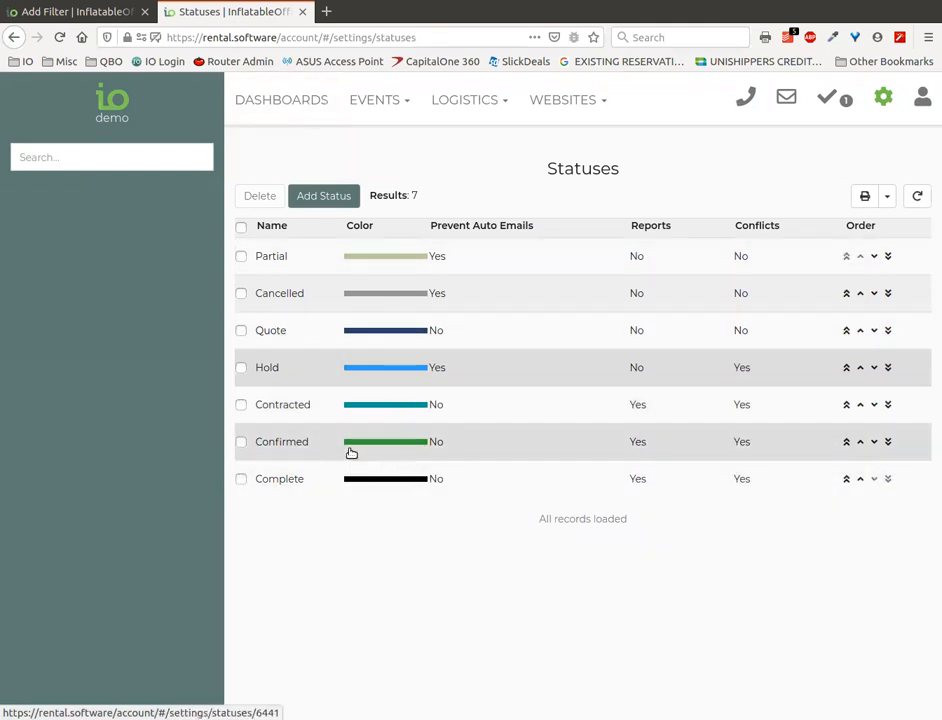
Return to the new filter and add the condition Lead Status contains "Contracted".
{"action": "left_click", "coordinate": [75, 12]}
{"action": "left_click", "coordinate": [473, 270]}
{"action": "type", "text": "status"}
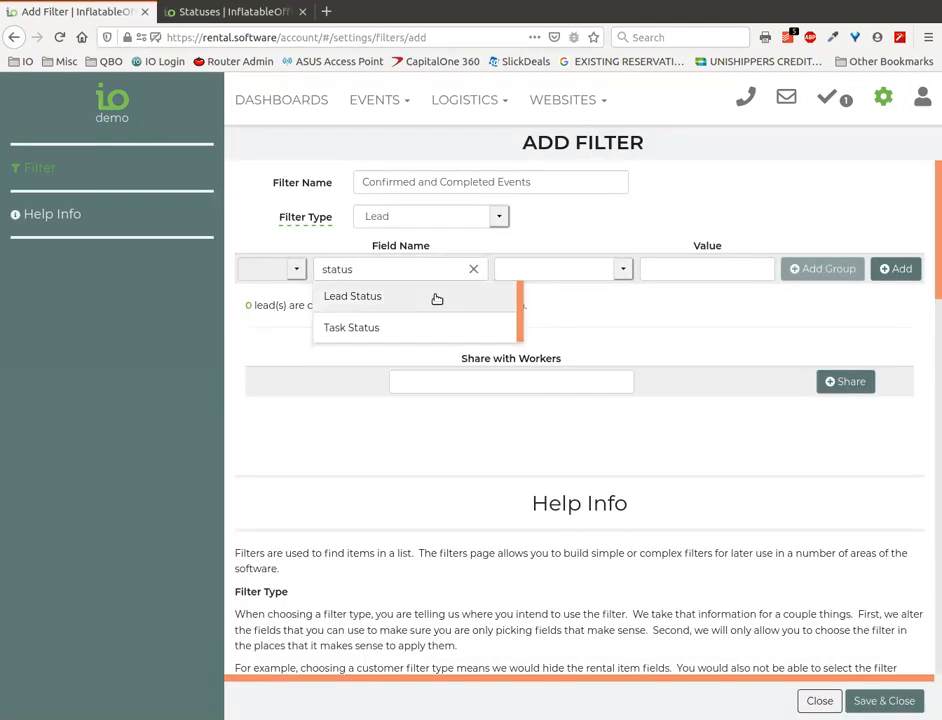
{"action": "left_click", "coordinate": [435, 297]}
{"action": "left_click", "coordinate": [667, 267]}
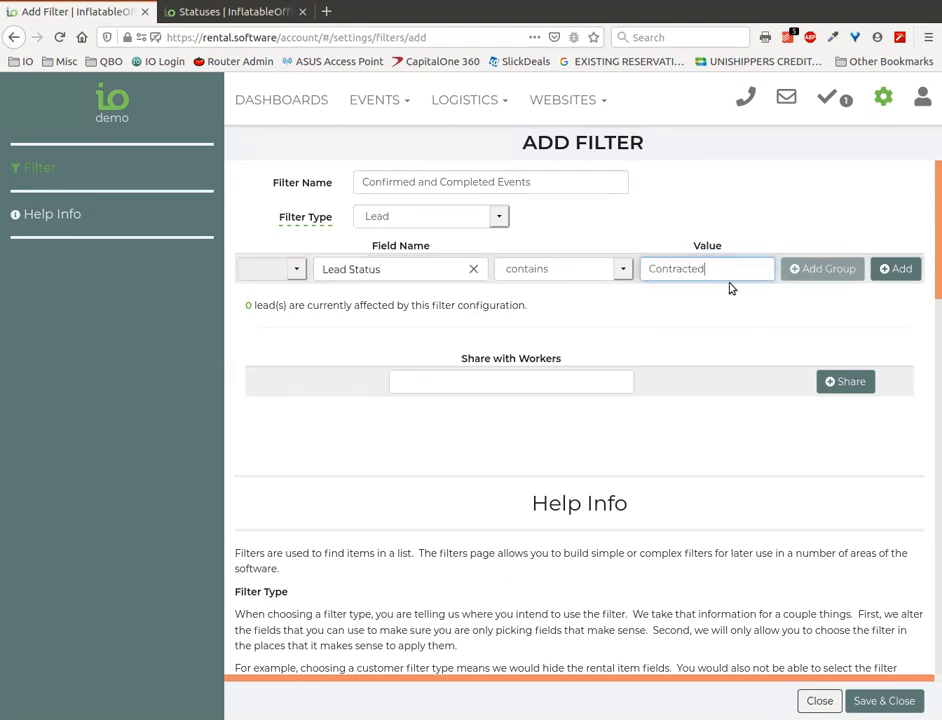
{"action": "left_click", "coordinate": [885, 269]}
Add an OR condition to the filter: Lead Status contains "Confirmed".
{"action": "left_click", "coordinate": [270, 298]}
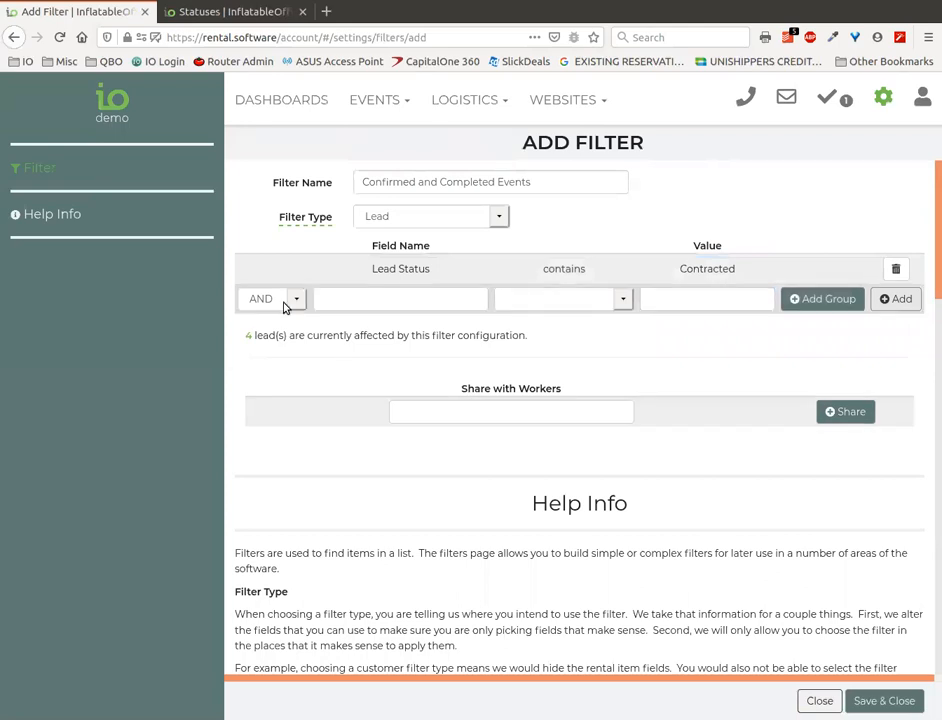
{"action": "left_click", "coordinate": [278, 336]}
{"action": "left_click", "coordinate": [418, 300]}
{"action": "type", "text": "status"}
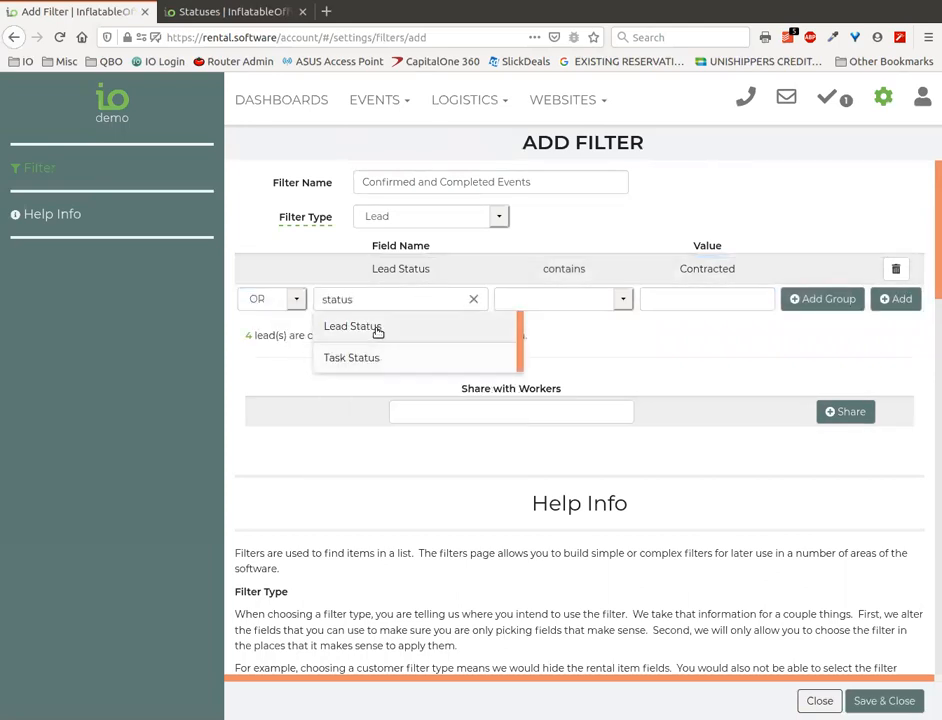
{"action": "left_click", "coordinate": [377, 330]}
{"action": "left_click", "coordinate": [687, 297]}
{"action": "type", "text": "Confirmed"}
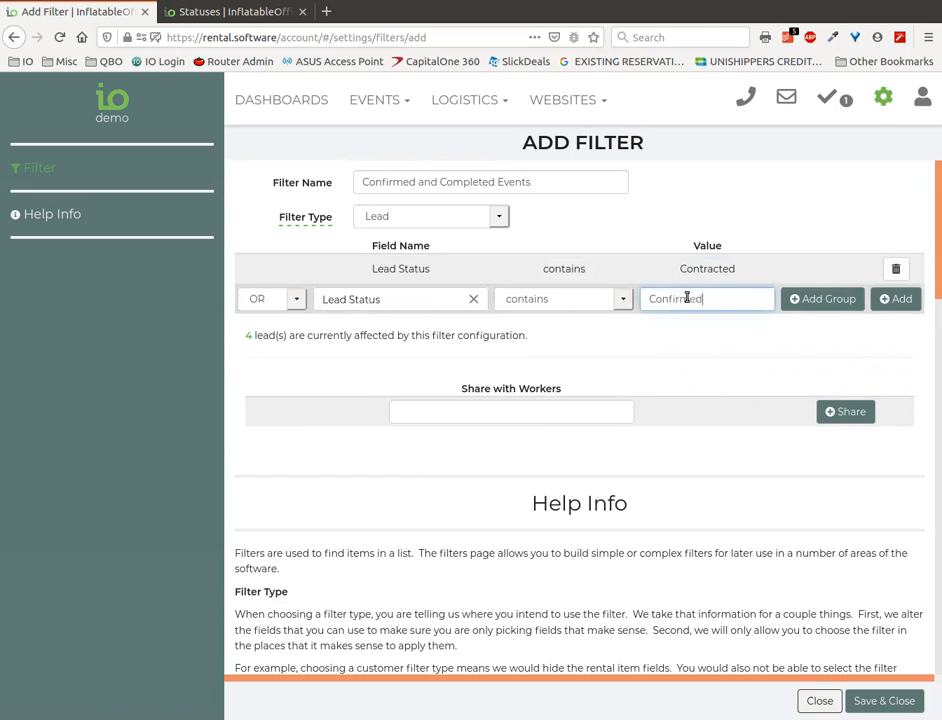
{"action": "left_click", "coordinate": [884, 298]}
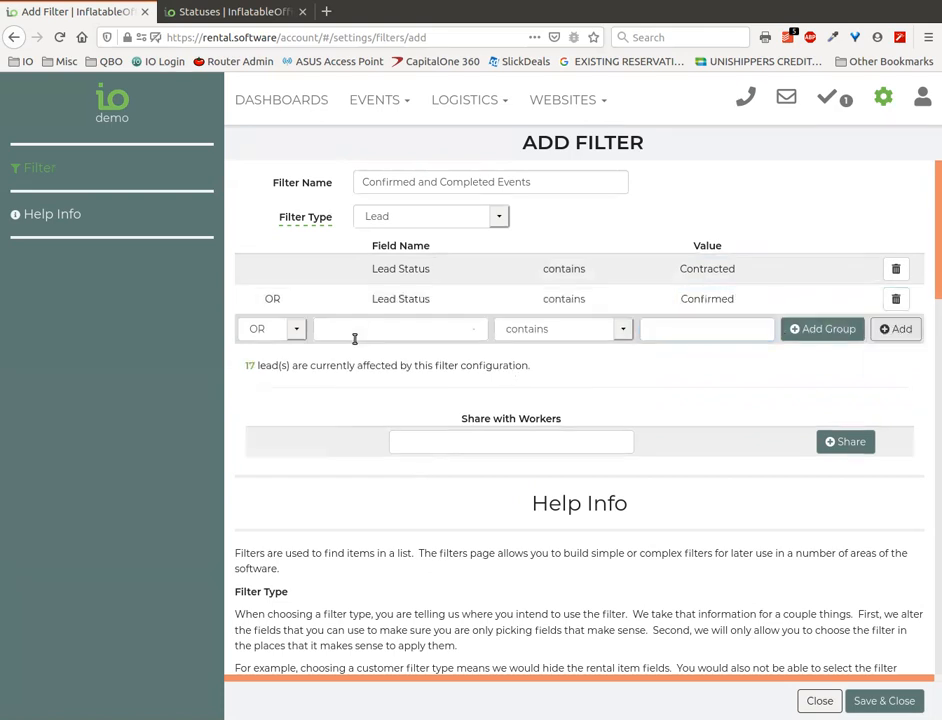
Add another OR condition to the filter: Lead Status contains "Completed".
{"action": "left_click", "coordinate": [391, 334]}
{"action": "type", "text": "statu"}
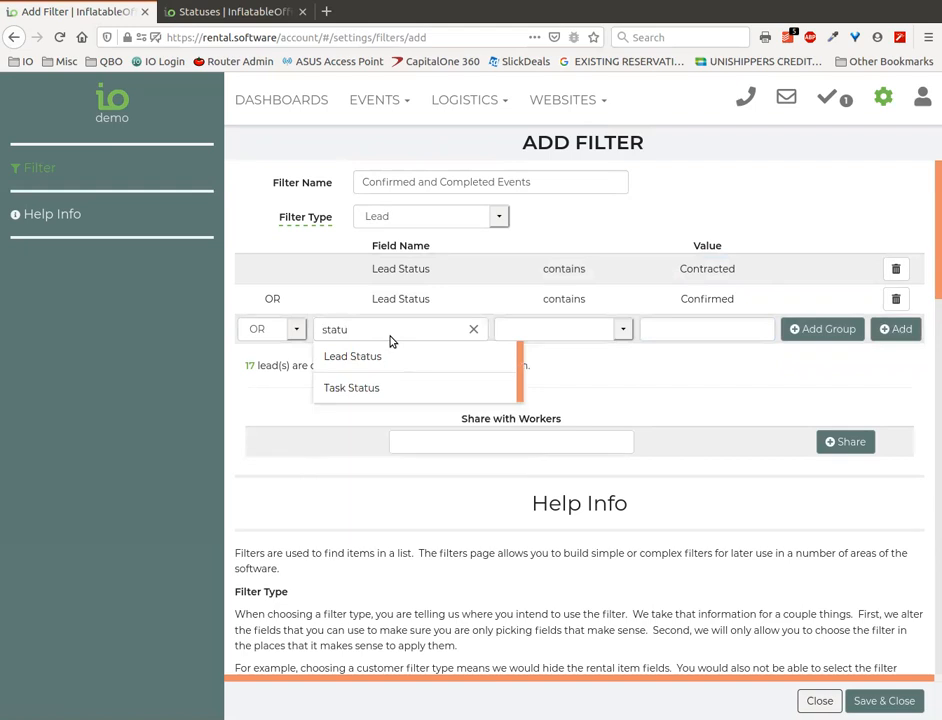
{"action": "left_click", "coordinate": [376, 357]}
{"action": "left_click", "coordinate": [715, 329]}
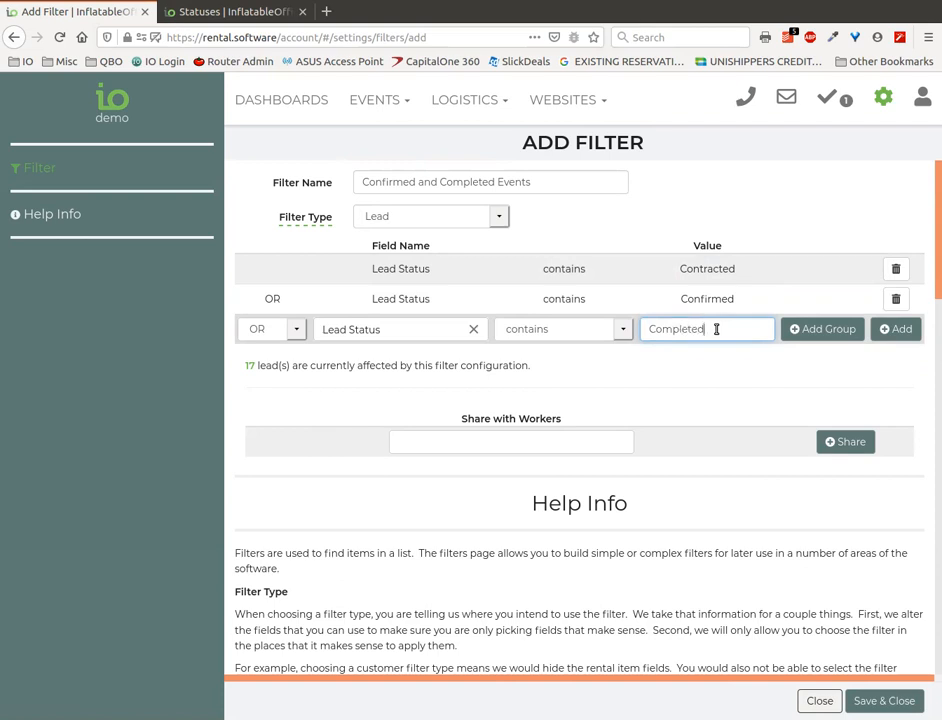
{"action": "left_click", "coordinate": [896, 329]}
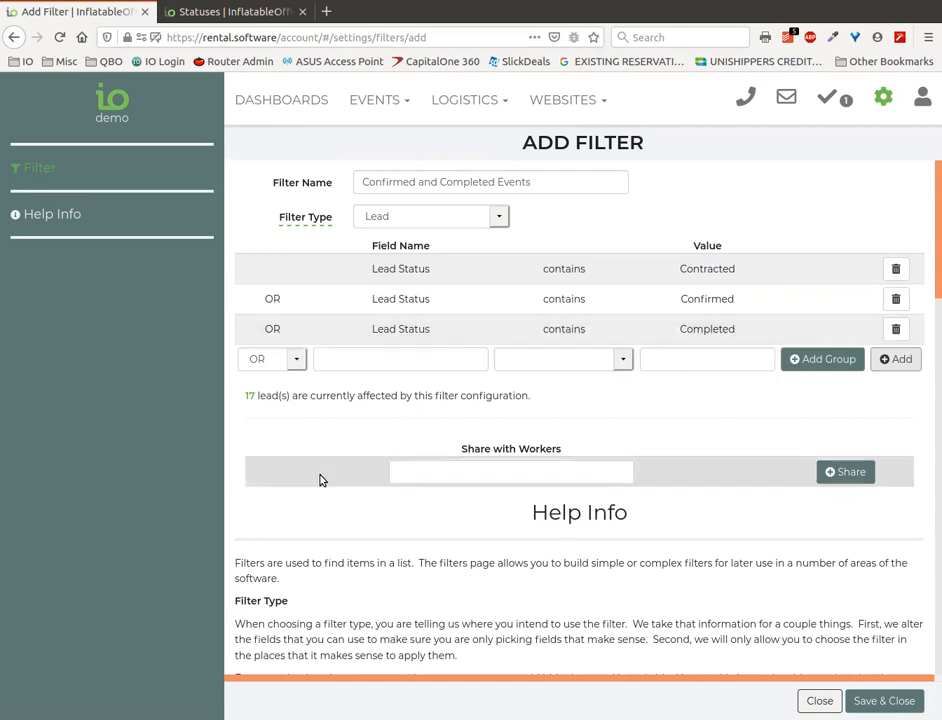
Set up the next filter condition as AND on the Lead Start Date/Time field.
{"action": "left_click", "coordinate": [296, 360]}
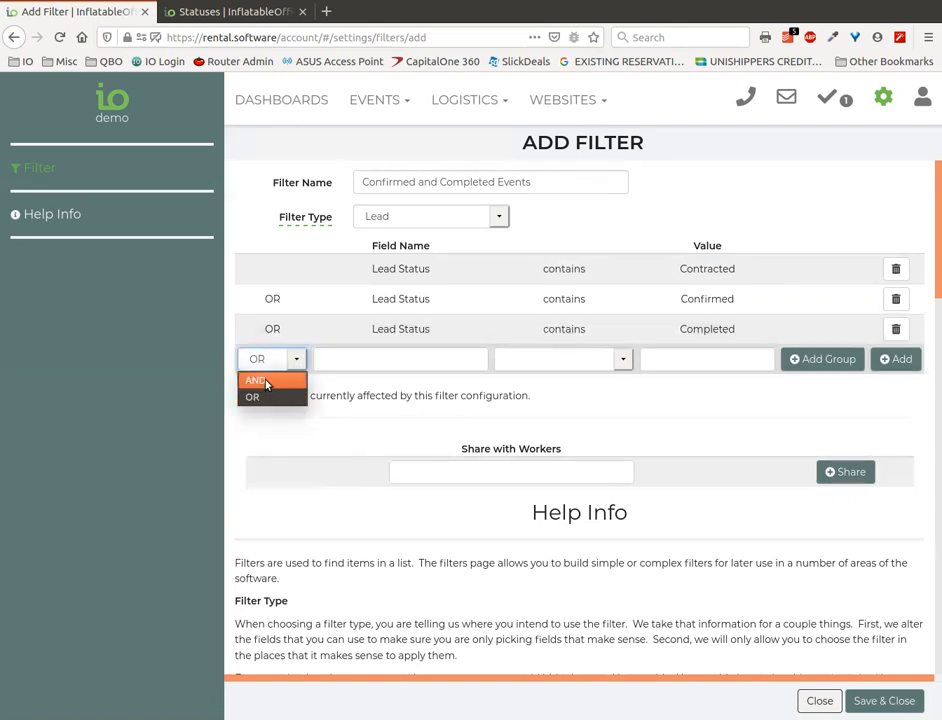
{"action": "left_click", "coordinate": [264, 377]}
{"action": "left_click", "coordinate": [427, 362]}
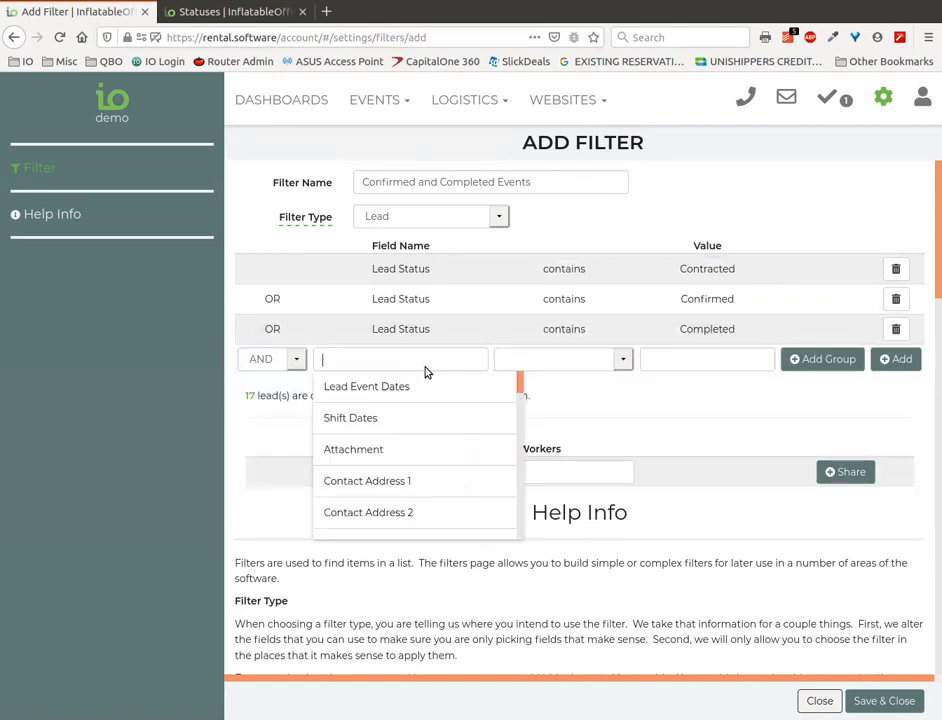
{"action": "type", "text": "start"}
{"action": "left_click", "coordinate": [437, 417]}
{"action": "left_click", "coordinate": [494, 360]}
{"action": "type", "text": "lead st"}
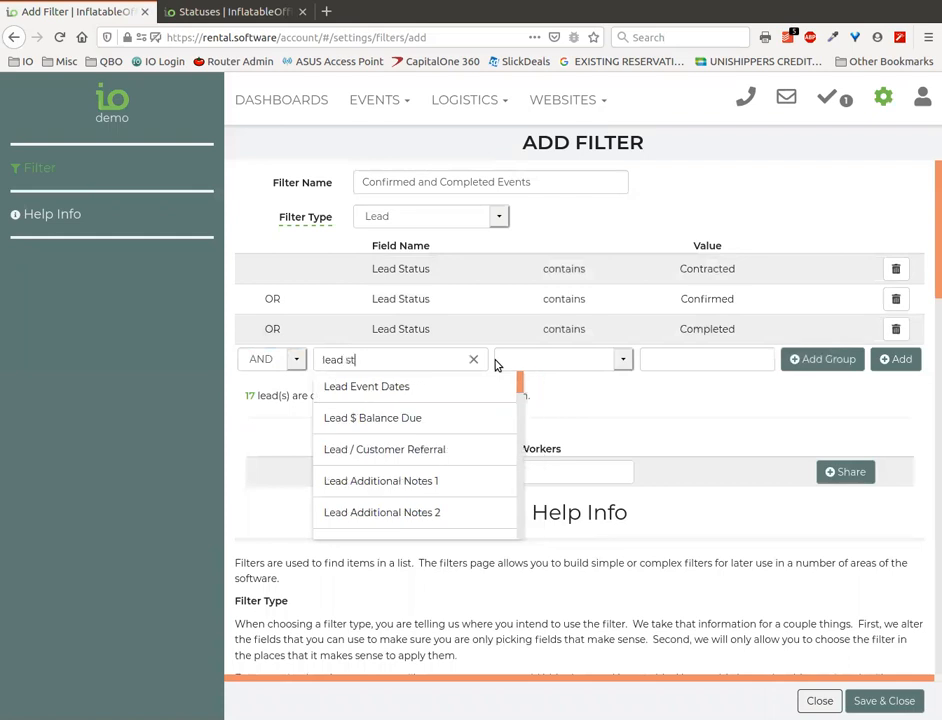
{"action": "left_click", "coordinate": [448, 421]}
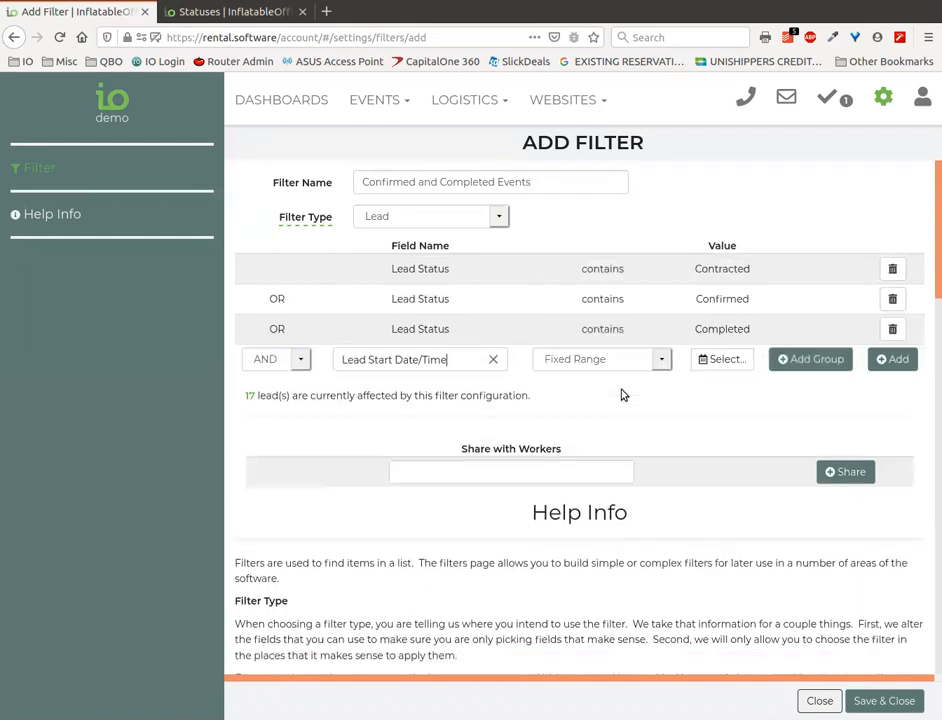
Limit the start date condition to Next X days with 60, add it as a separate group, and save the filter.
{"action": "left_click", "coordinate": [663, 362]}
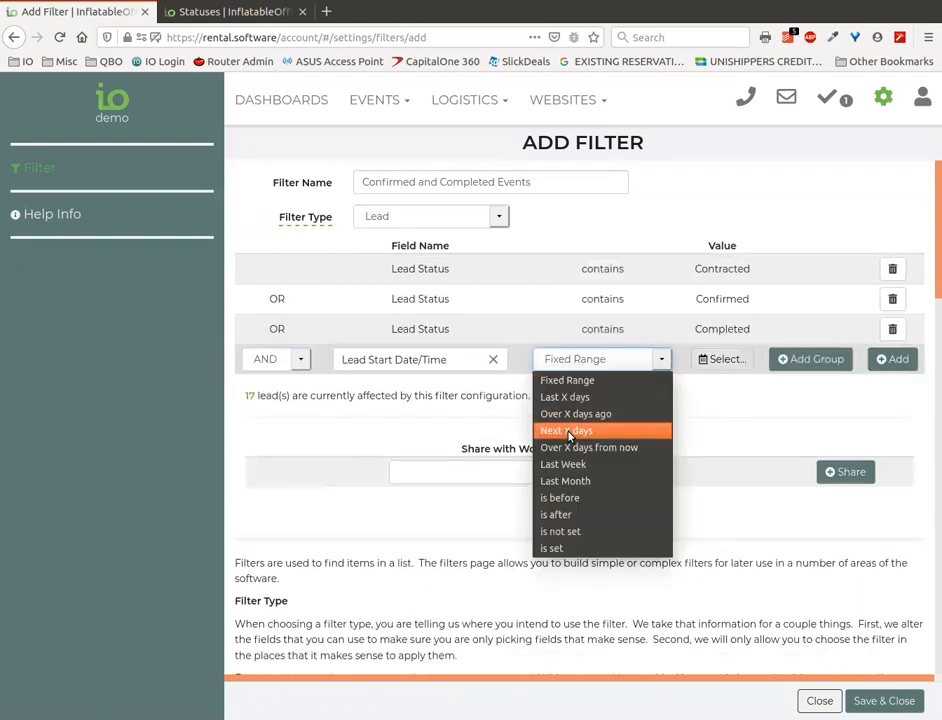
{"action": "left_click", "coordinate": [567, 433]}
{"action": "left_click", "coordinate": [671, 362]}
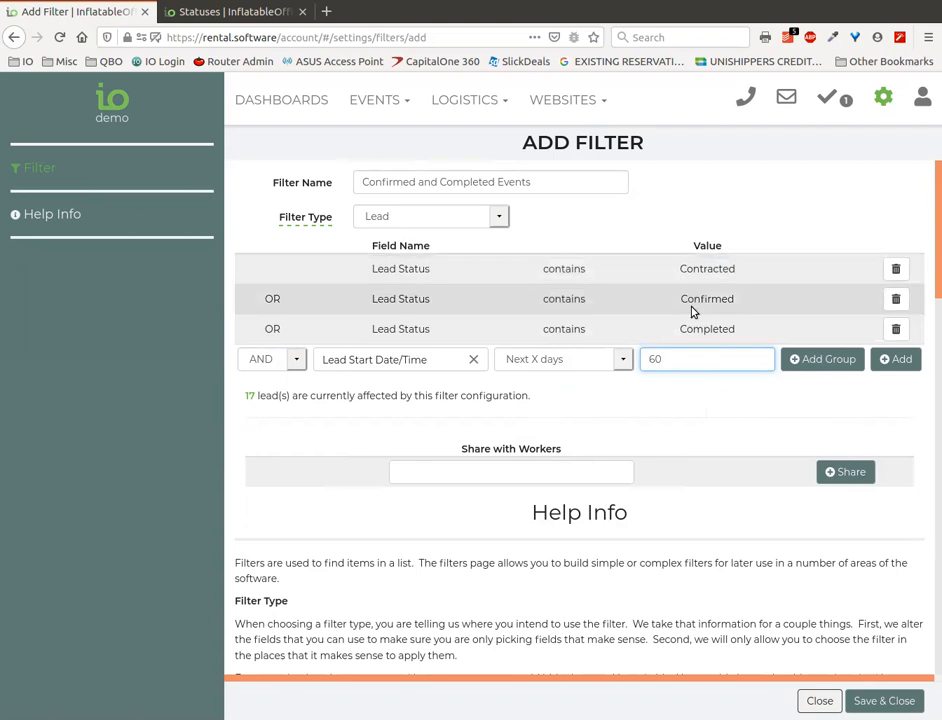
{"action": "left_click", "coordinate": [826, 361]}
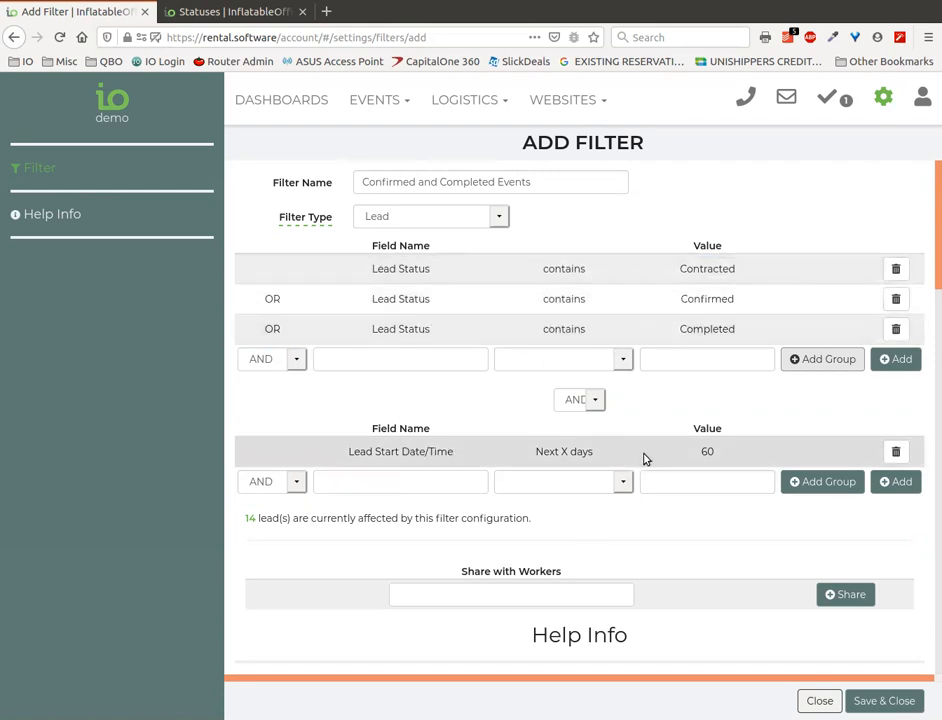
{"action": "left_click", "coordinate": [885, 700]}
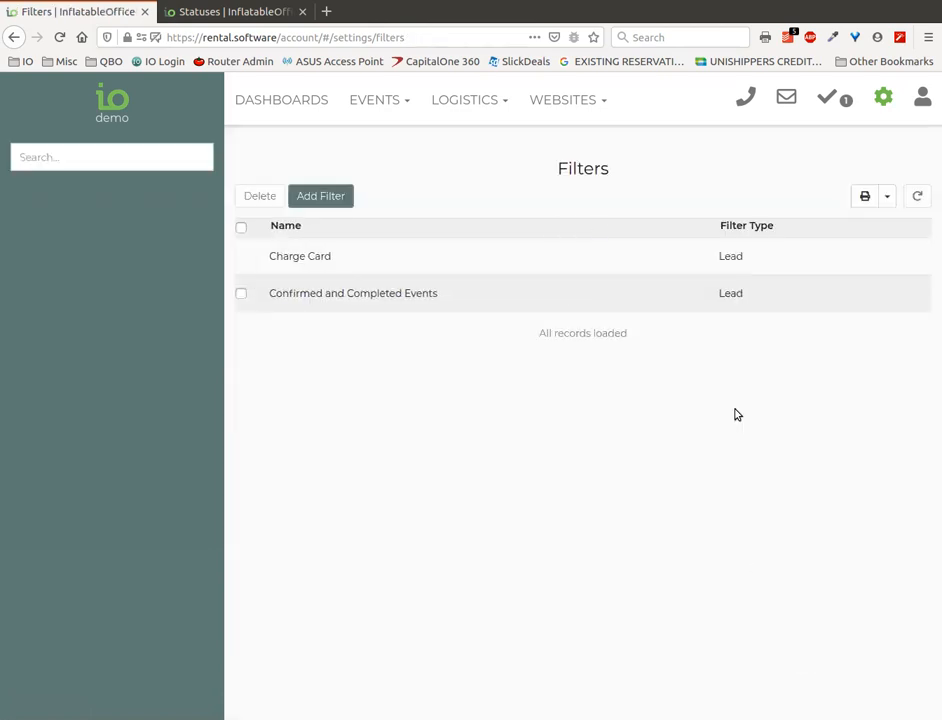
Create a new report in the Reports settings and name it "Daily Revenue".
{"action": "left_click", "coordinate": [883, 98]}
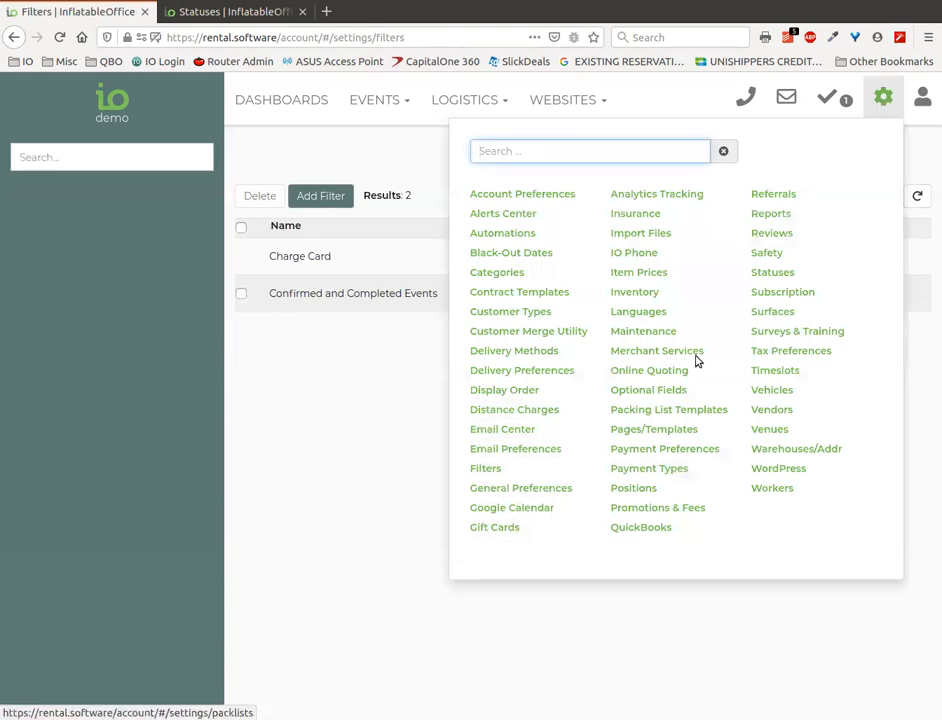
{"action": "left_click", "coordinate": [770, 216]}
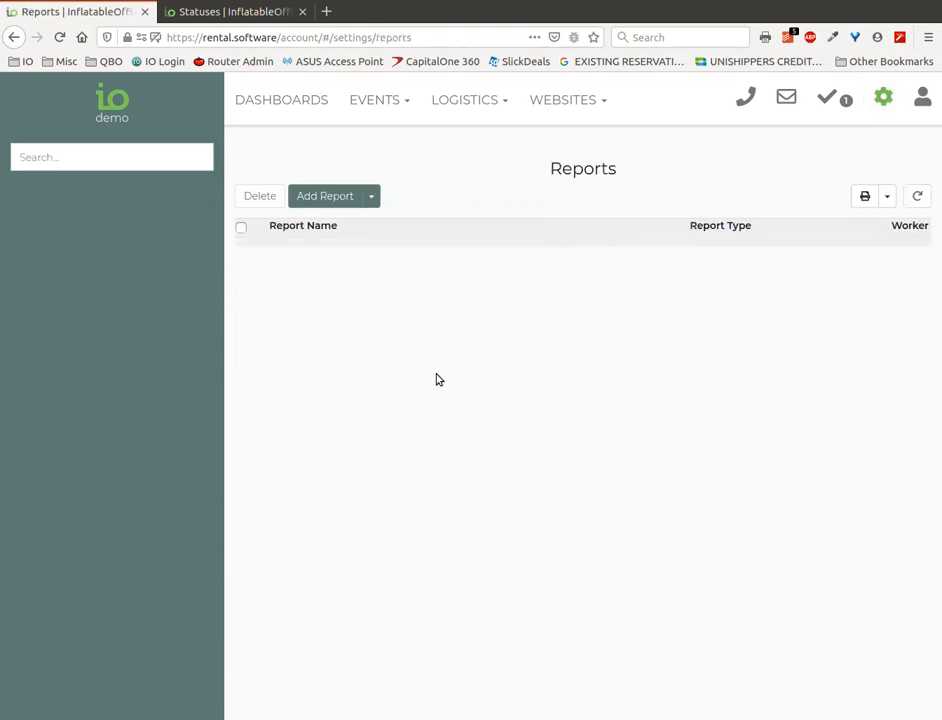
{"action": "left_click", "coordinate": [326, 198]}
{"action": "left_click", "coordinate": [401, 184]}
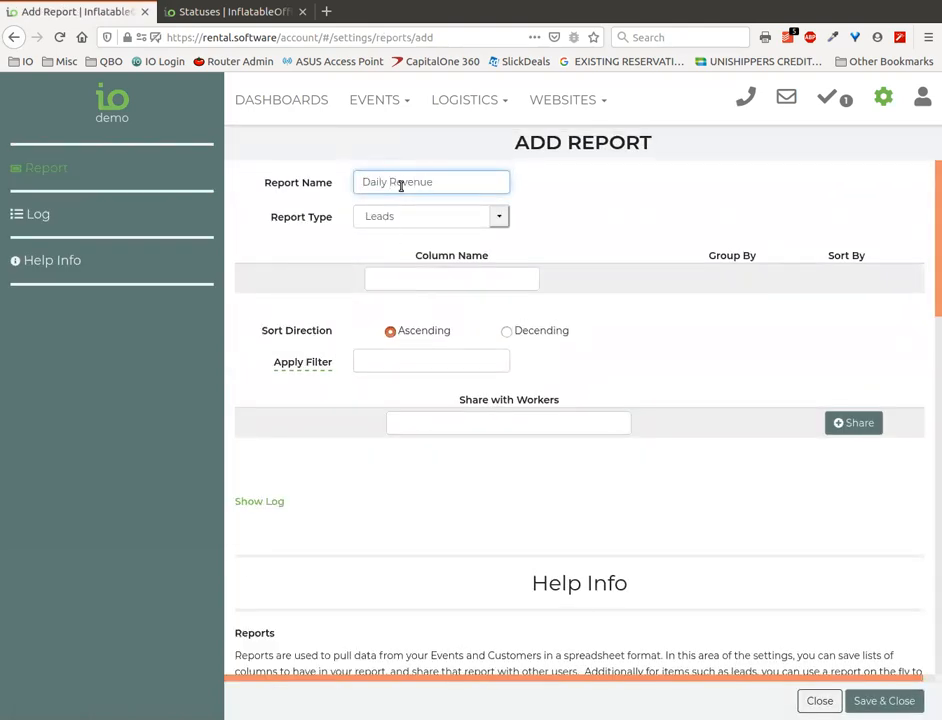
Add the Lead Start Year-Month-Day column to the report, and both group and sort by it.
{"action": "left_click", "coordinate": [496, 272]}
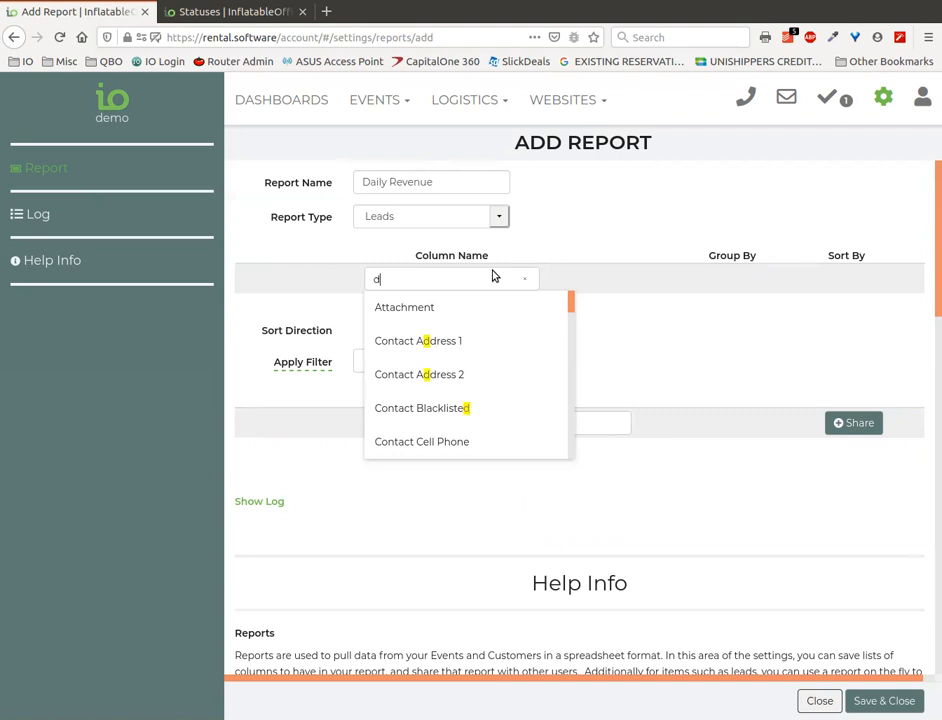
{"action": "type", "text": "day"}
{"action": "left_click", "coordinate": [426, 345]}
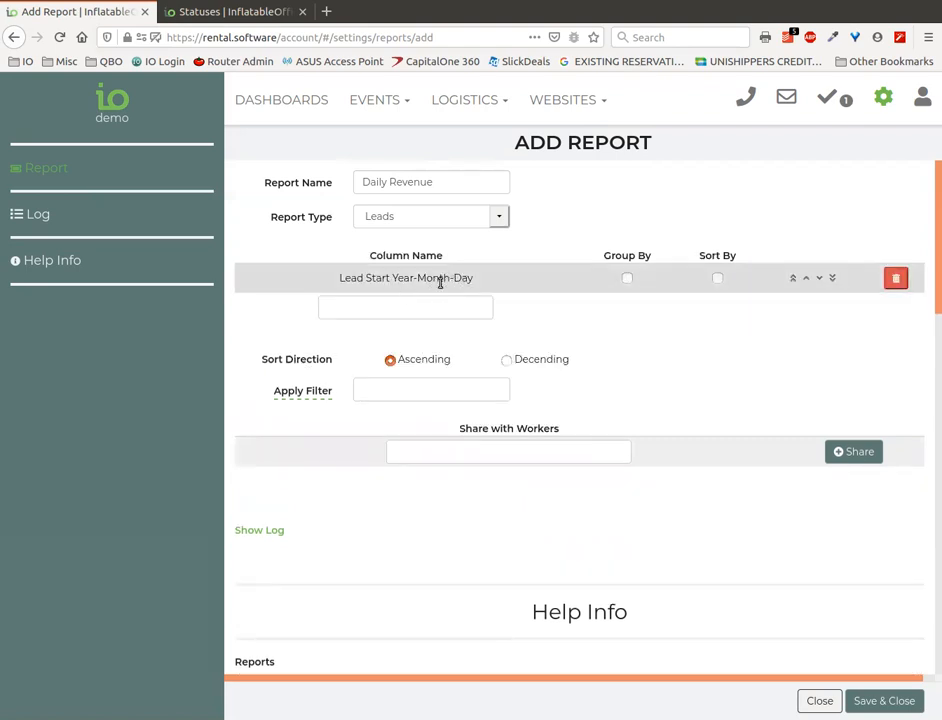
{"action": "left_click", "coordinate": [627, 278]}
{"action": "left_click", "coordinate": [718, 279]}
{"action": "left_click_drag", "start_coordinate": [393, 278], "coordinate": [412, 278]}
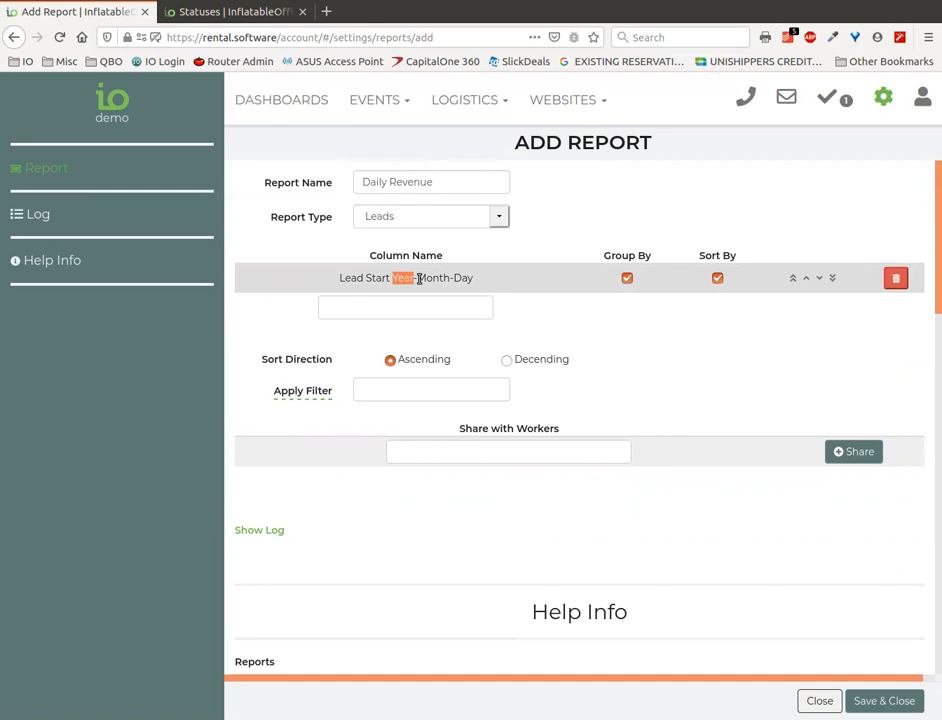
Add the Lead $ Paid, Lead $ Balance Due and Lead $ Total columns to the report.
{"action": "left_click", "coordinate": [464, 307]}
{"action": "type", "text": "paid"}
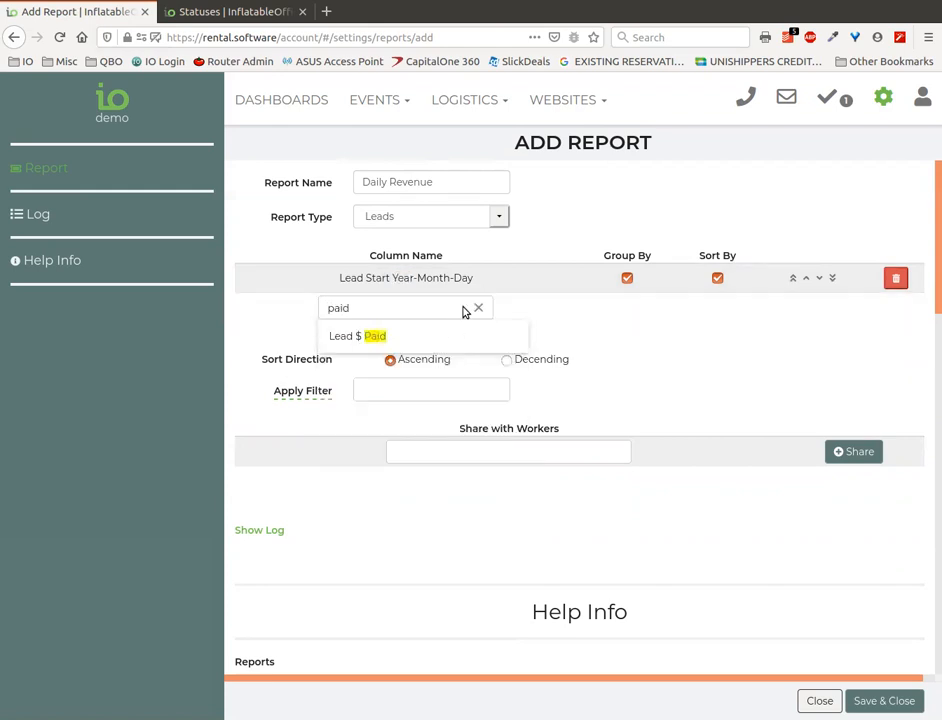
{"action": "left_click", "coordinate": [430, 346]}
{"action": "left_click", "coordinate": [416, 339]}
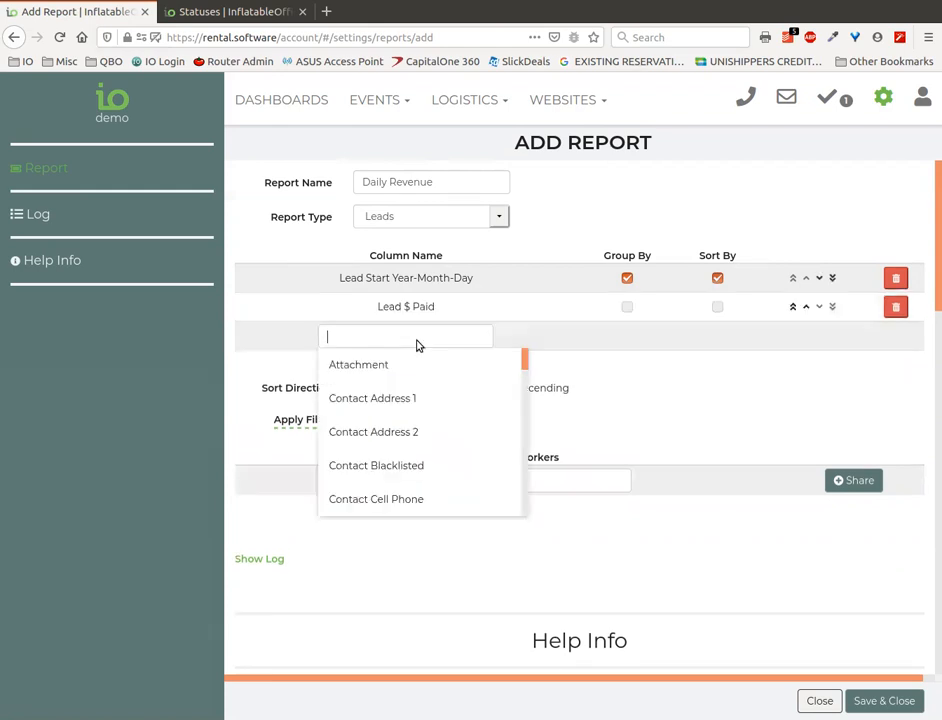
{"action": "type", "text": "due"}
{"action": "left_click", "coordinate": [411, 363]}
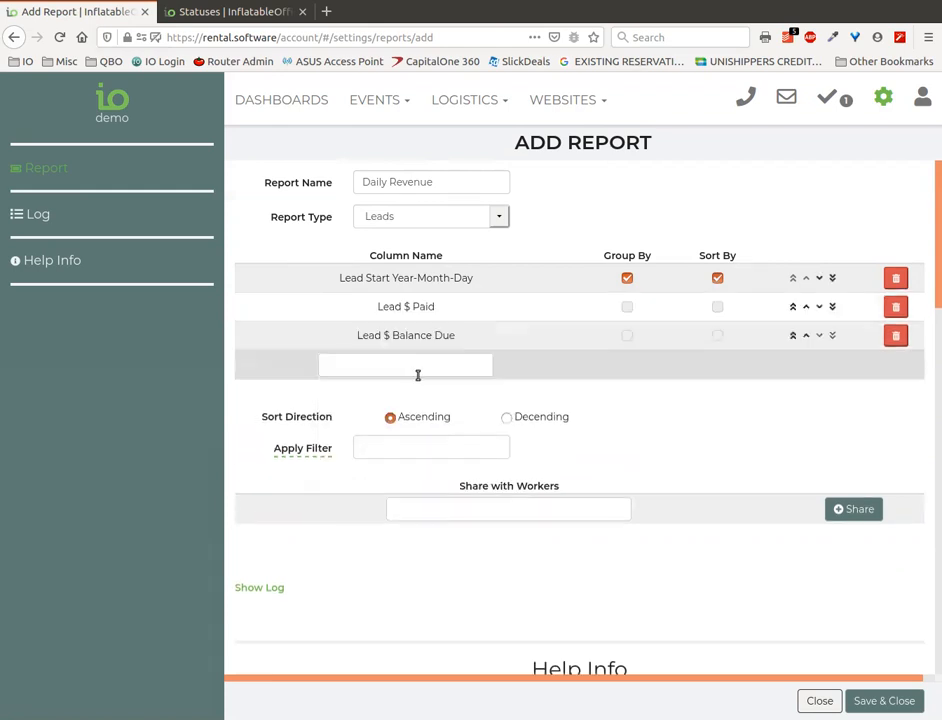
{"action": "left_click", "coordinate": [416, 370]}
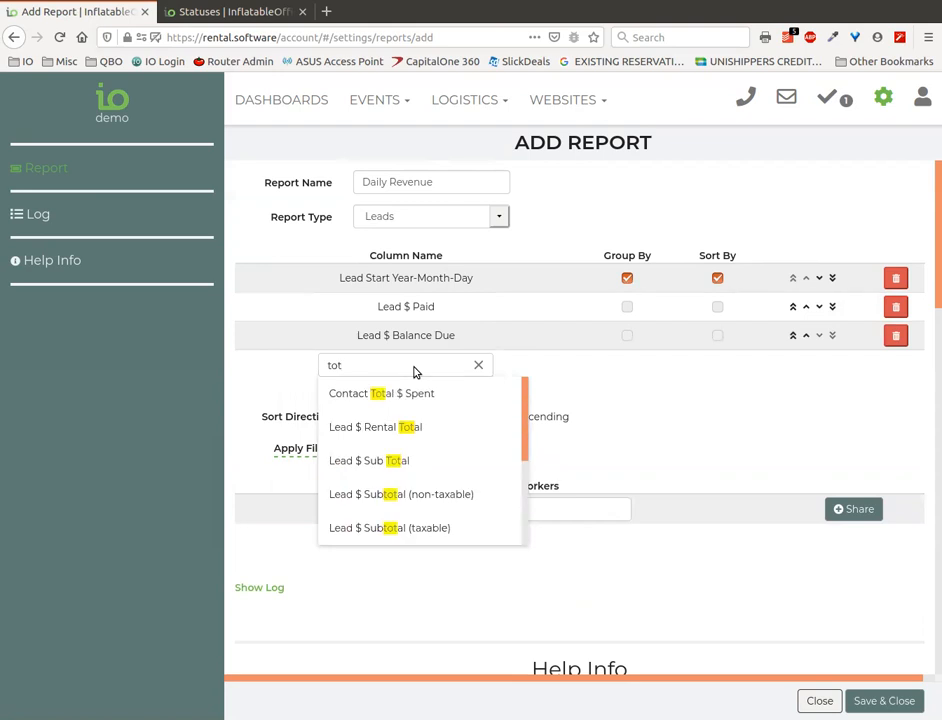
{"action": "scroll", "coordinate": [429, 498], "scroll_direction": "down", "scroll_amount": 2}
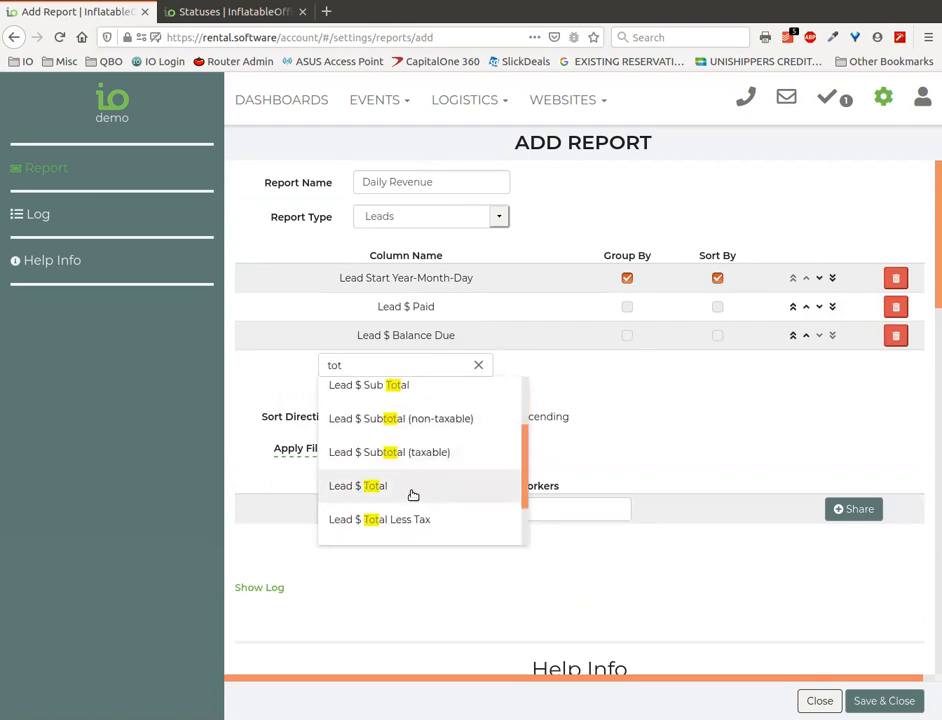
{"action": "left_click", "coordinate": [416, 486]}
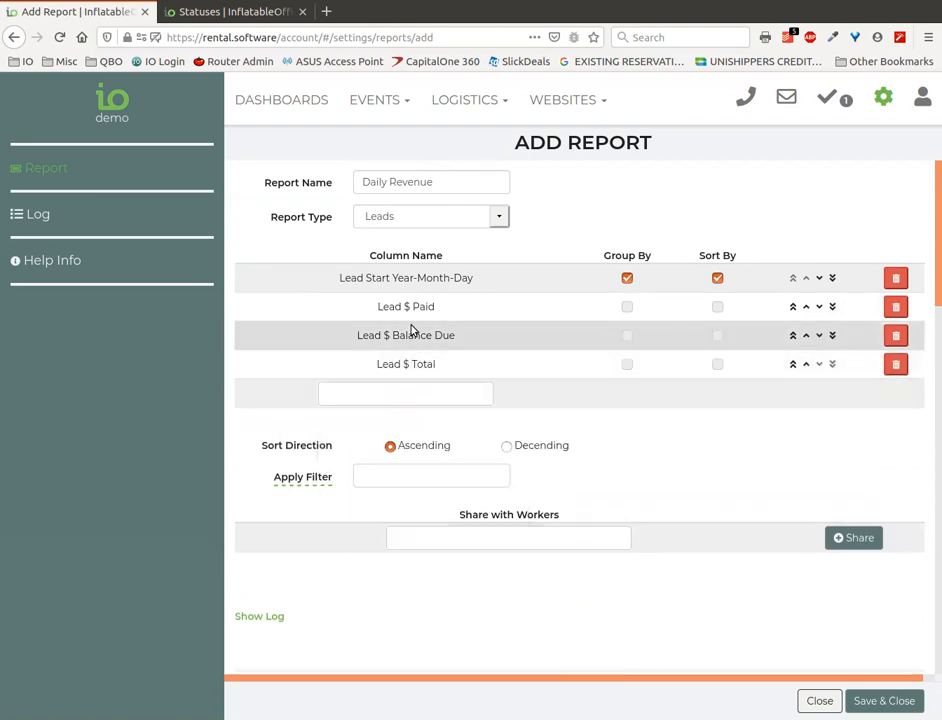
Apply the Confirmed and Completed Events filter to the report and save it.
{"action": "left_click", "coordinate": [433, 477]}
{"action": "left_click", "coordinate": [420, 539]}
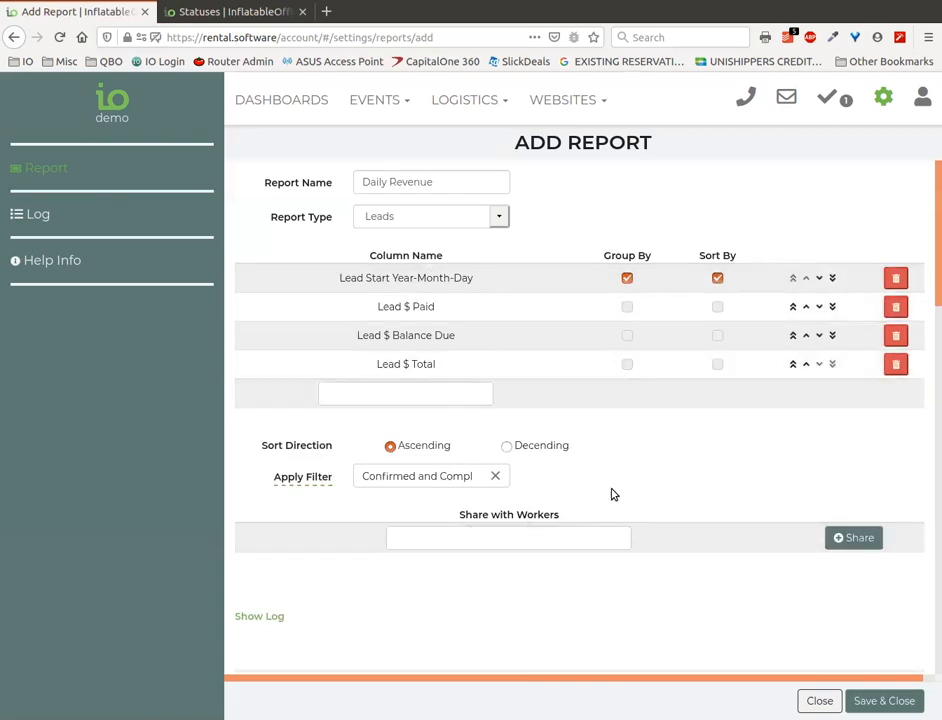
{"action": "left_click", "coordinate": [871, 701]}
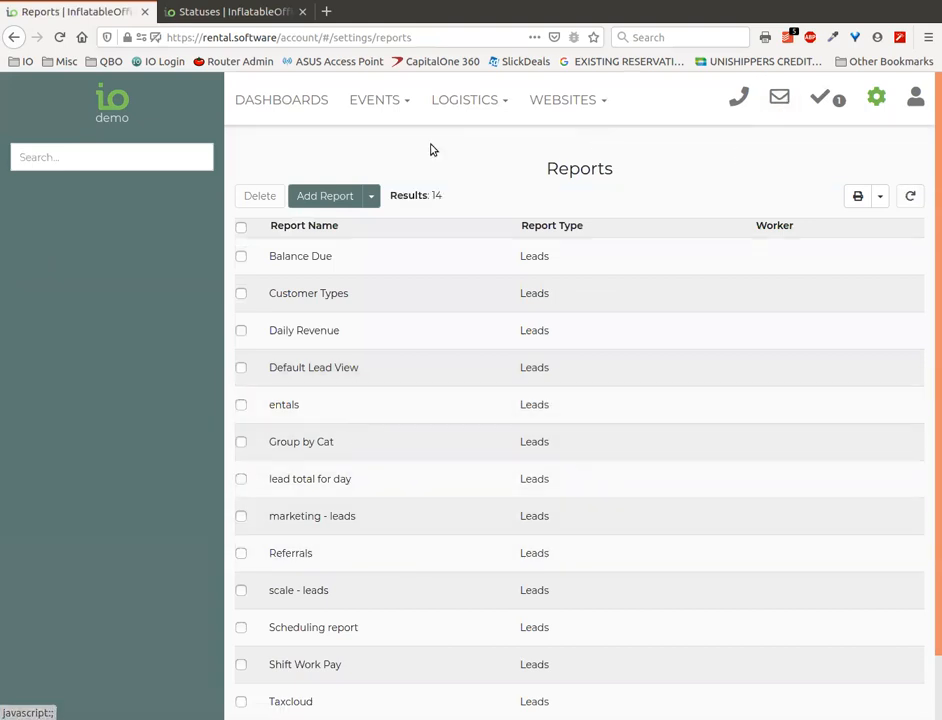
Open the Leads/Events list and display it with the Daily Revenue report.
{"action": "left_click", "coordinate": [352, 104]}
{"action": "left_click", "coordinate": [368, 144]}
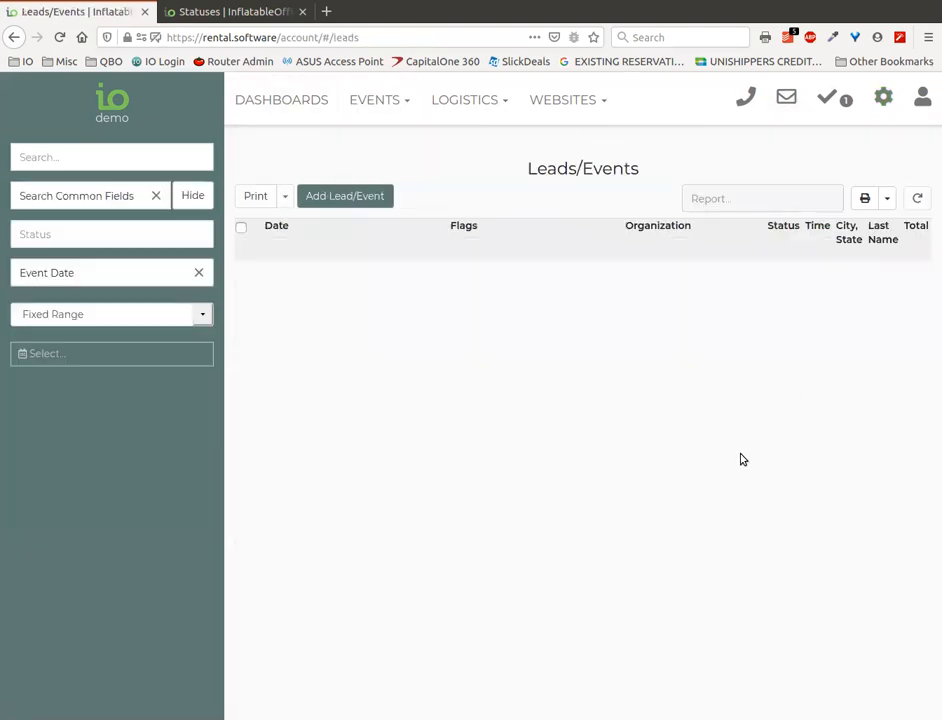
{"action": "left_click", "coordinate": [735, 203]}
{"action": "type", "text": "da"}
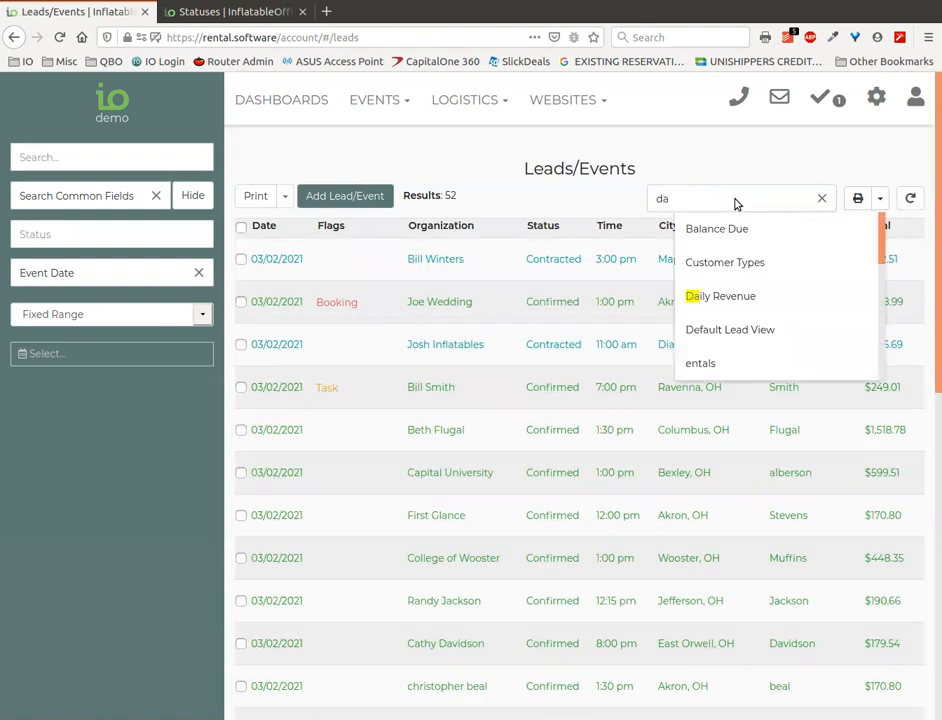
{"action": "left_click", "coordinate": [716, 229]}
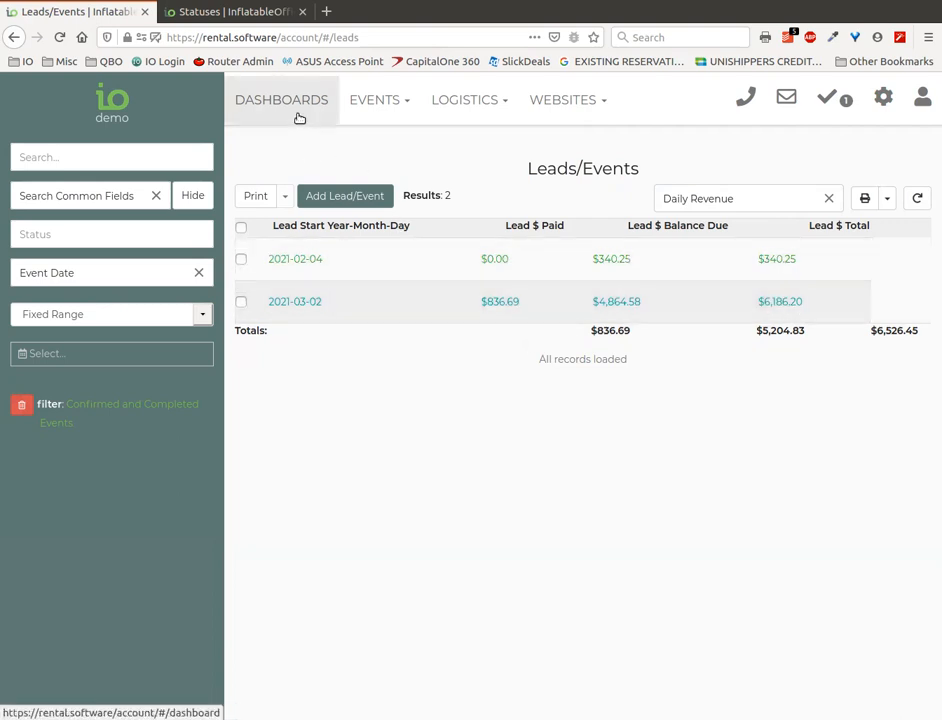
Open the applied Confirmed and Completed Events filter and delete its Lead Start Date/Time condition.
{"action": "left_click", "coordinate": [127, 408]}
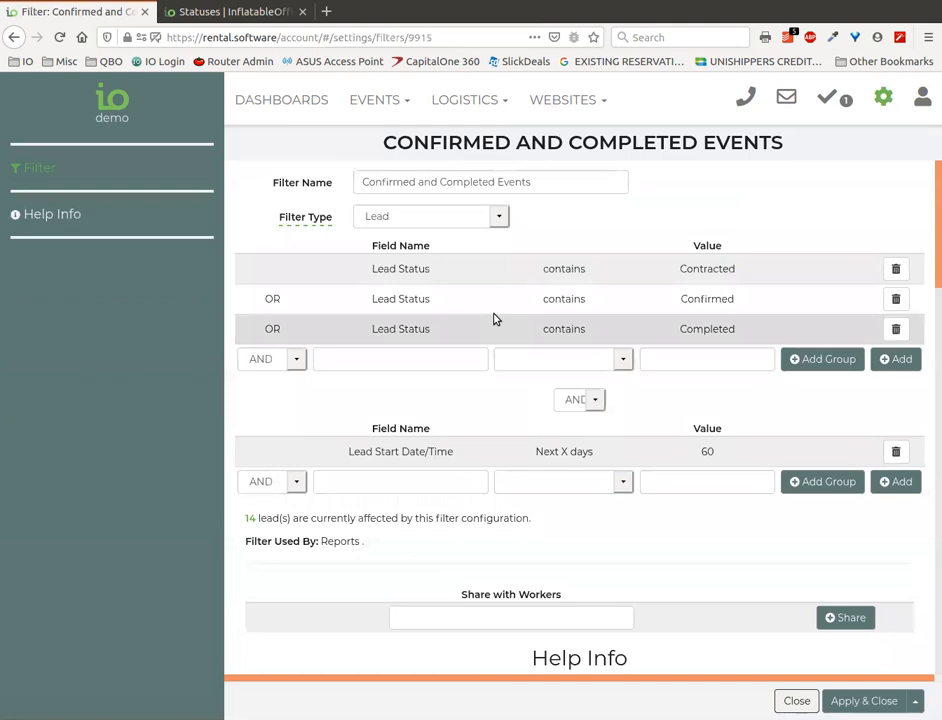
{"action": "left_click", "coordinate": [896, 451]}
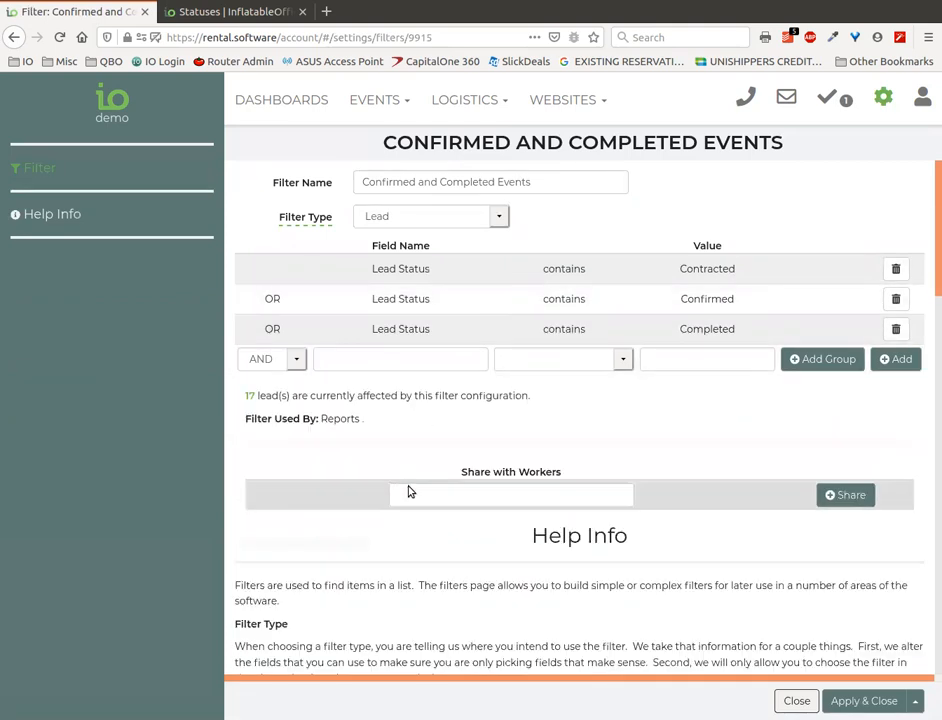
Add a separate AND group to the filter with Lead Start Date/Time set to Last X days and 14.
{"action": "left_click", "coordinate": [446, 362]}
{"action": "type", "text": "lead"}
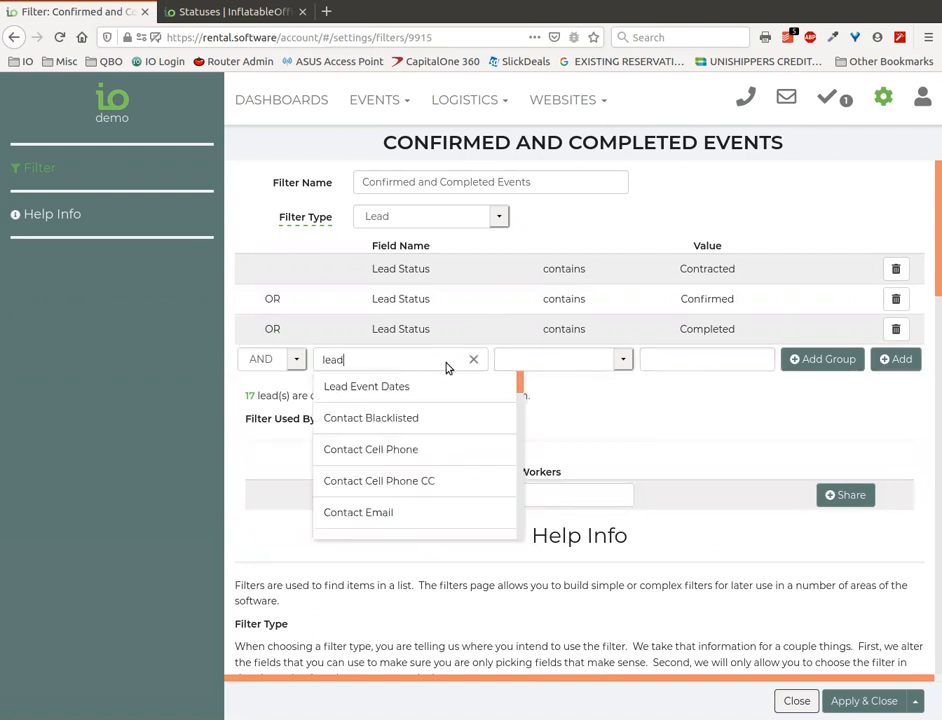
{"action": "type", "text": " s"}
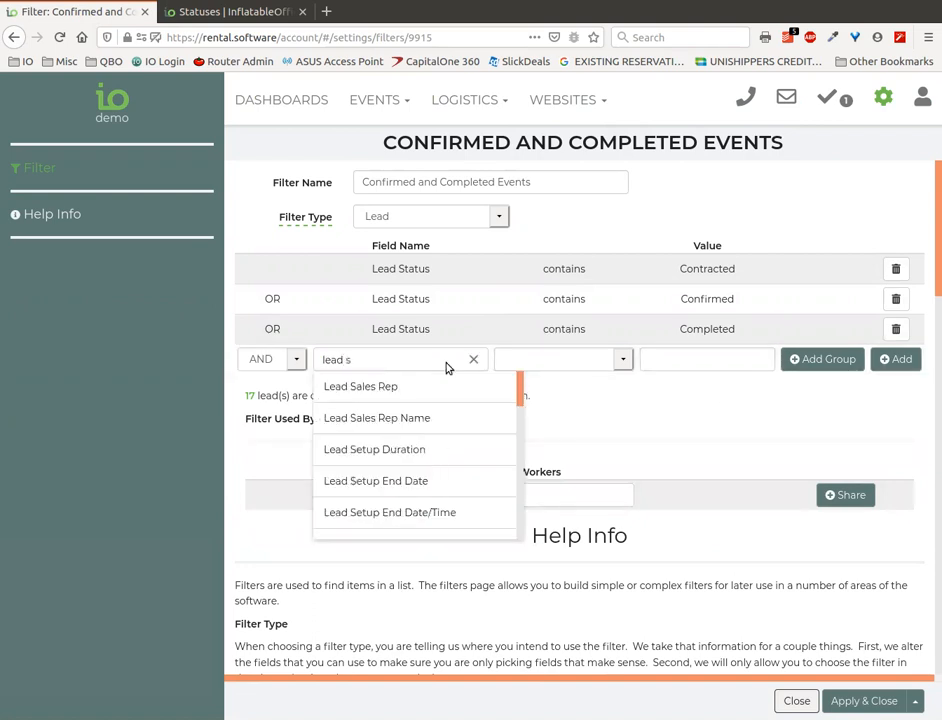
{"action": "type", "text": "tart"}
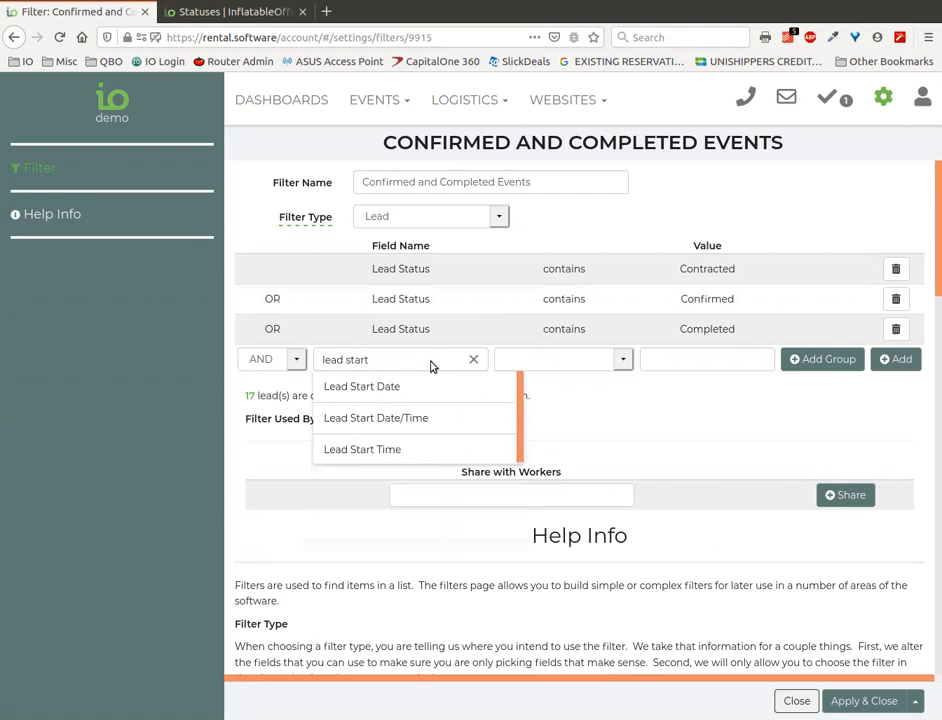
{"action": "left_click", "coordinate": [389, 416]}
{"action": "left_click", "coordinate": [662, 362]}
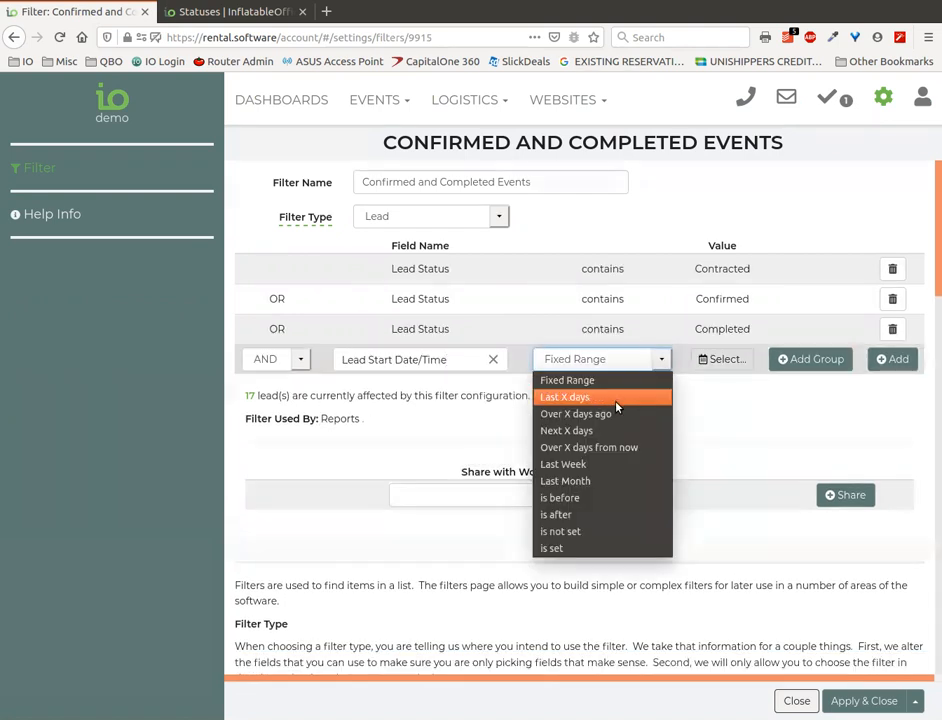
{"action": "left_click", "coordinate": [602, 437]}
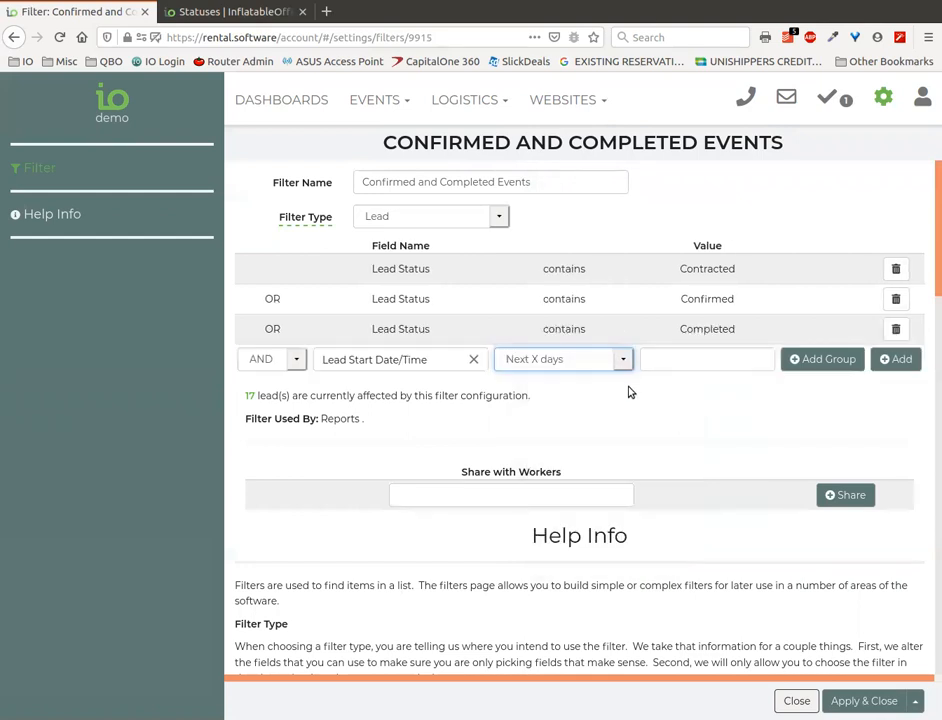
{"action": "left_click", "coordinate": [622, 362]}
{"action": "left_click", "coordinate": [545, 398]}
{"action": "left_click", "coordinate": [662, 365]}
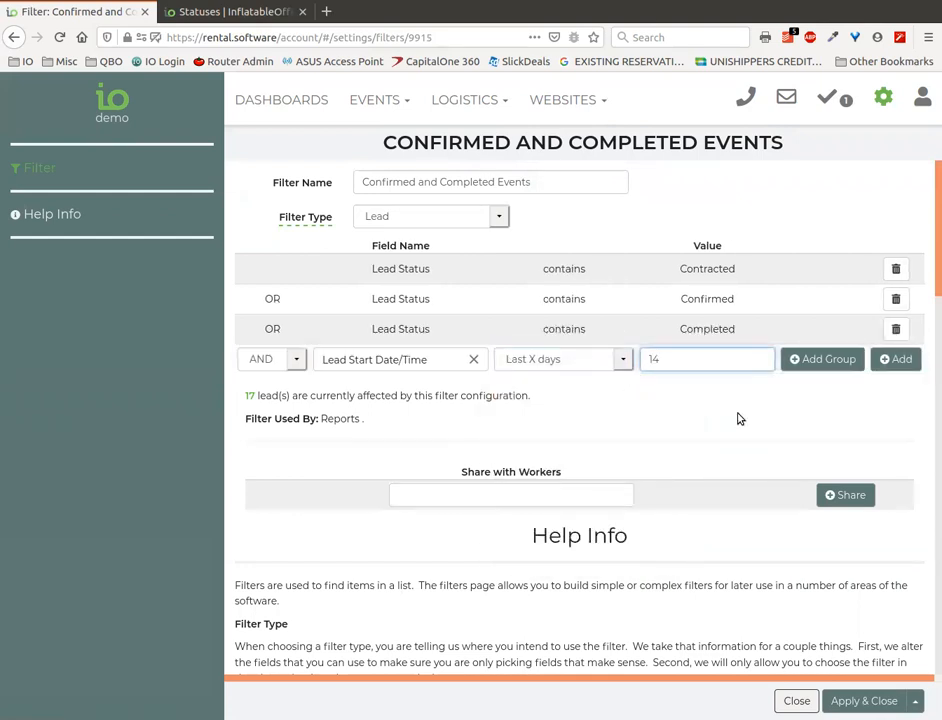
{"action": "left_click", "coordinate": [806, 366]}
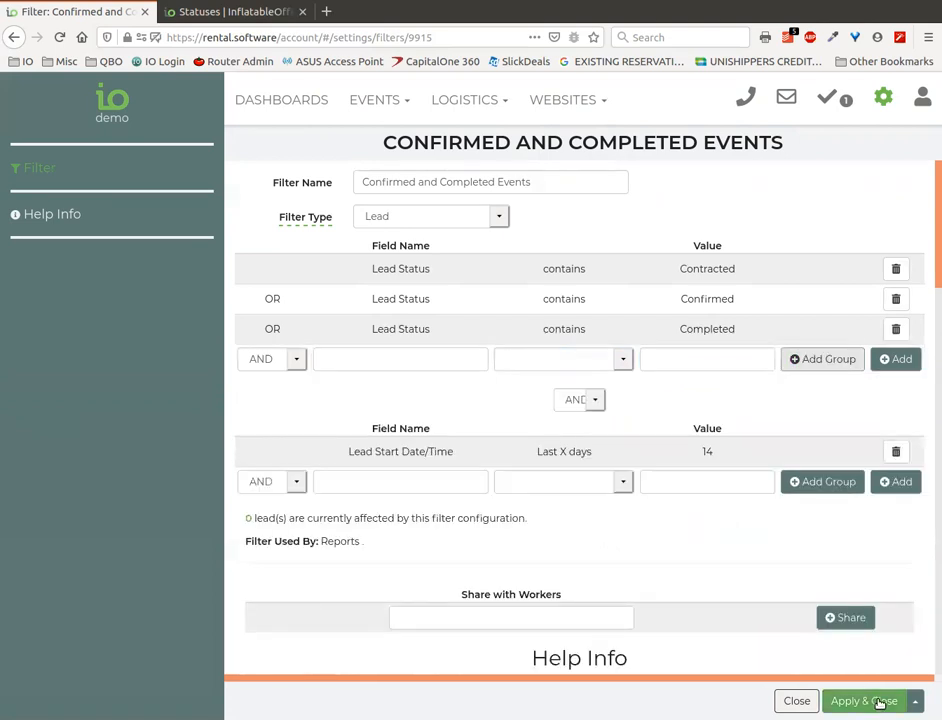
Apply the modified filter to the Leads/Events list and close the filter.
{"action": "left_click", "coordinate": [915, 701]}
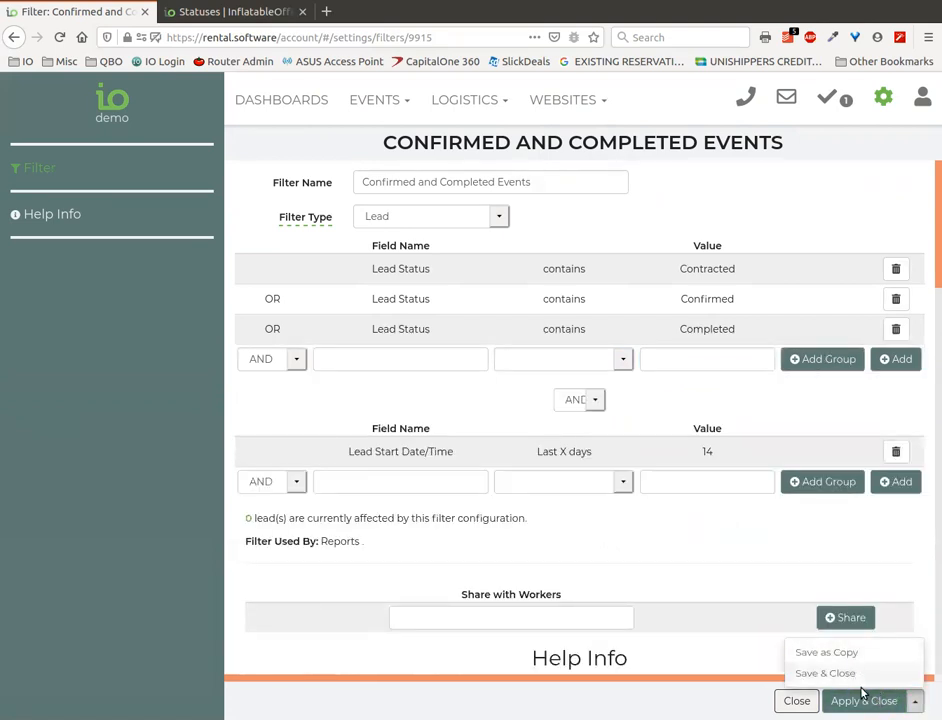
{"action": "left_click", "coordinate": [915, 701]}
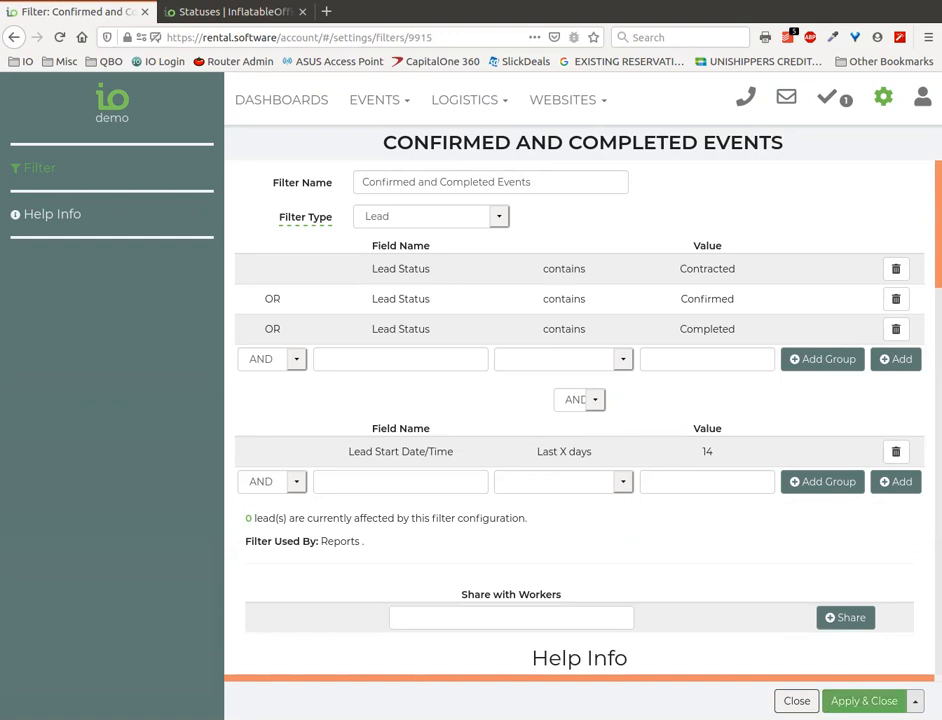
{"action": "left_click", "coordinate": [860, 700]}
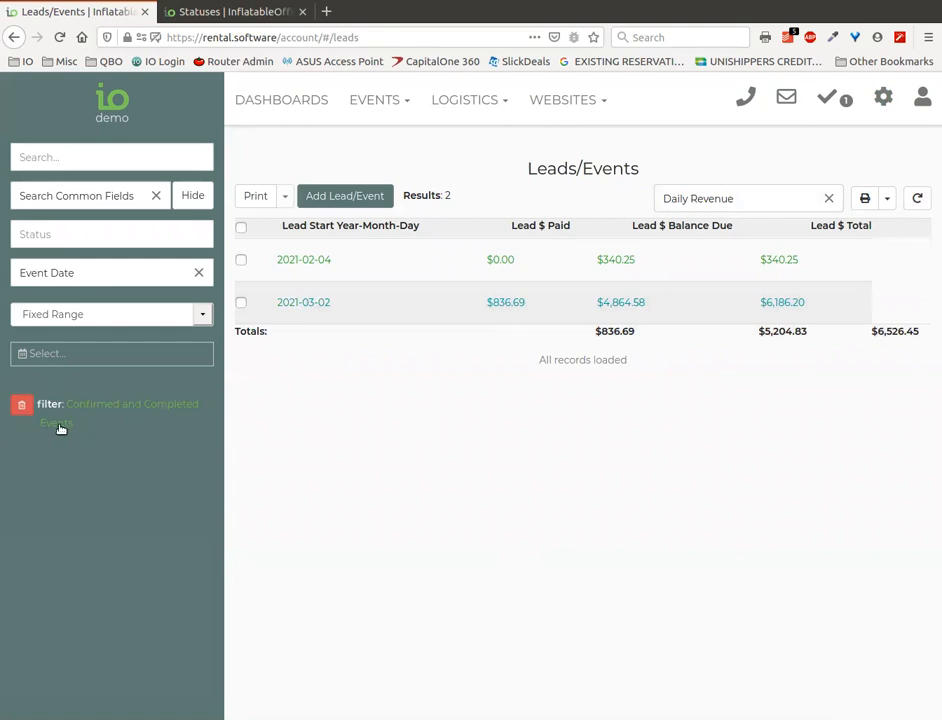
Start a new data table on the Overview dashboard and name it "Daily Revenue".
{"action": "left_click", "coordinate": [283, 104]}
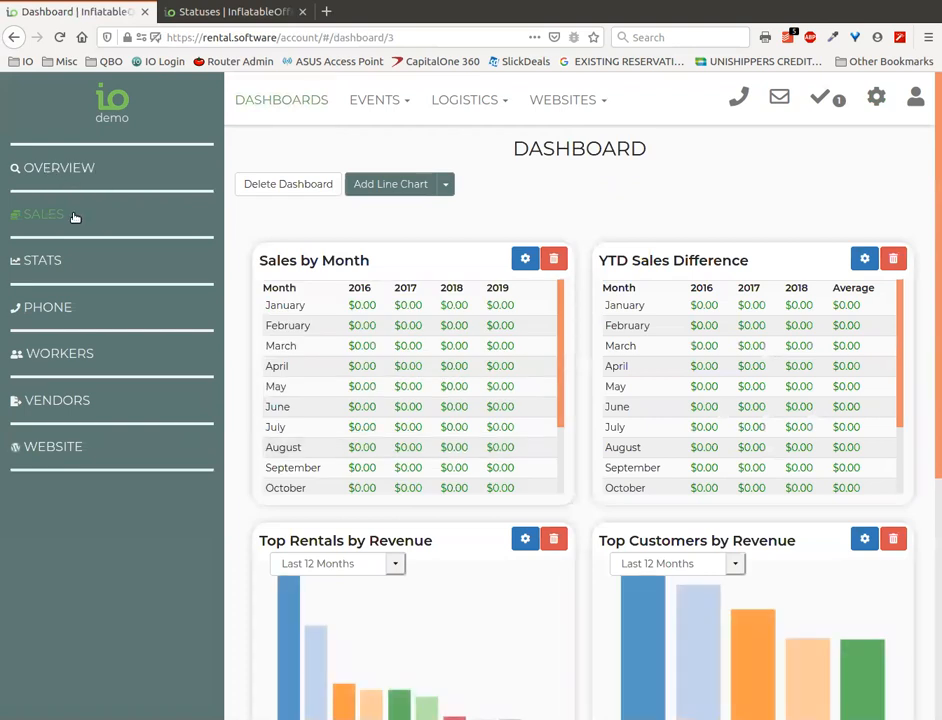
{"action": "left_click", "coordinate": [62, 168]}
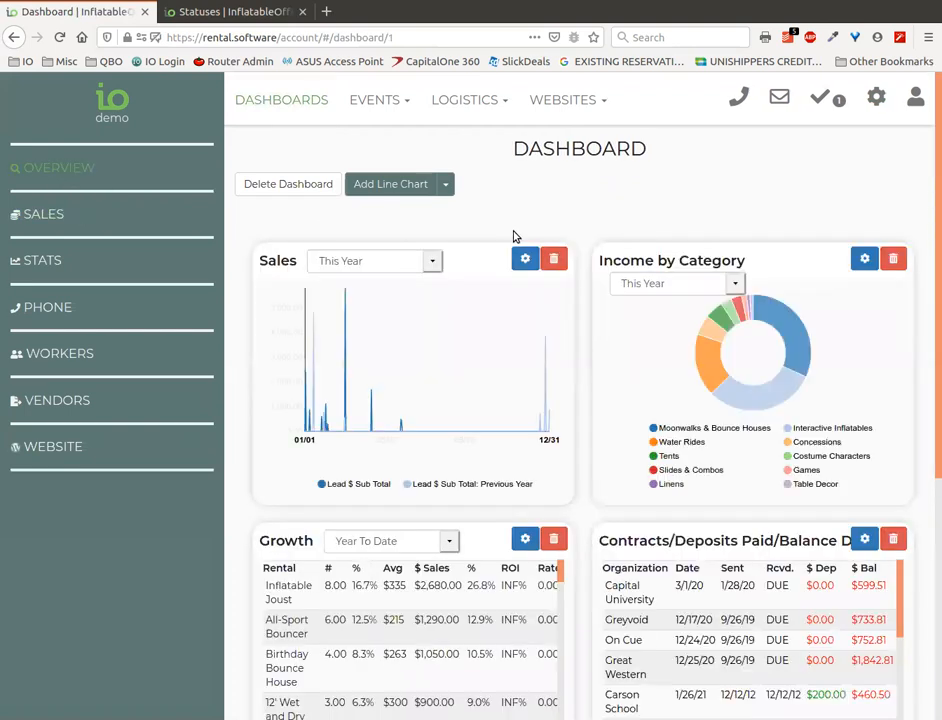
{"action": "left_click", "coordinate": [445, 187]}
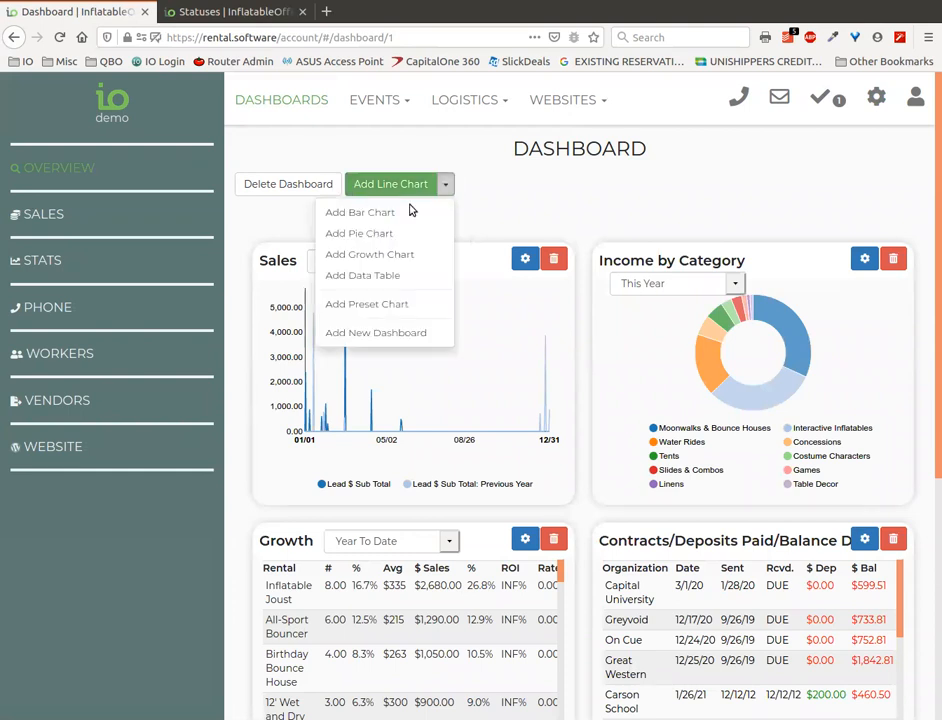
{"action": "left_click", "coordinate": [385, 277]}
{"action": "left_click", "coordinate": [296, 202]}
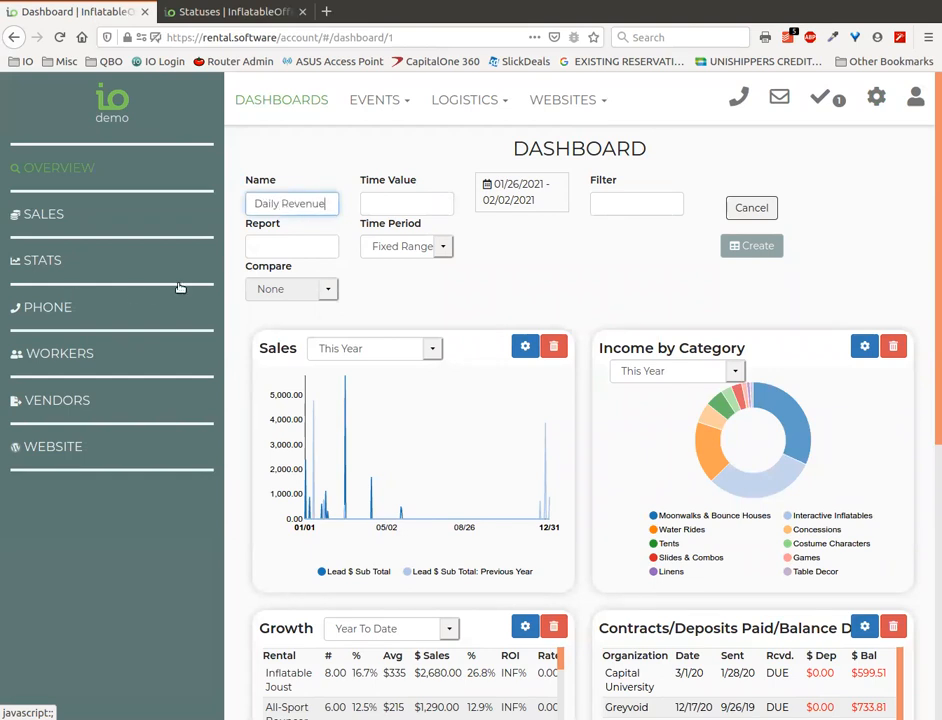
Choose the Daily Revenue report as the source of the dashboard data table.
{"action": "left_click", "coordinate": [271, 250]}
{"action": "type", "text": "da"}
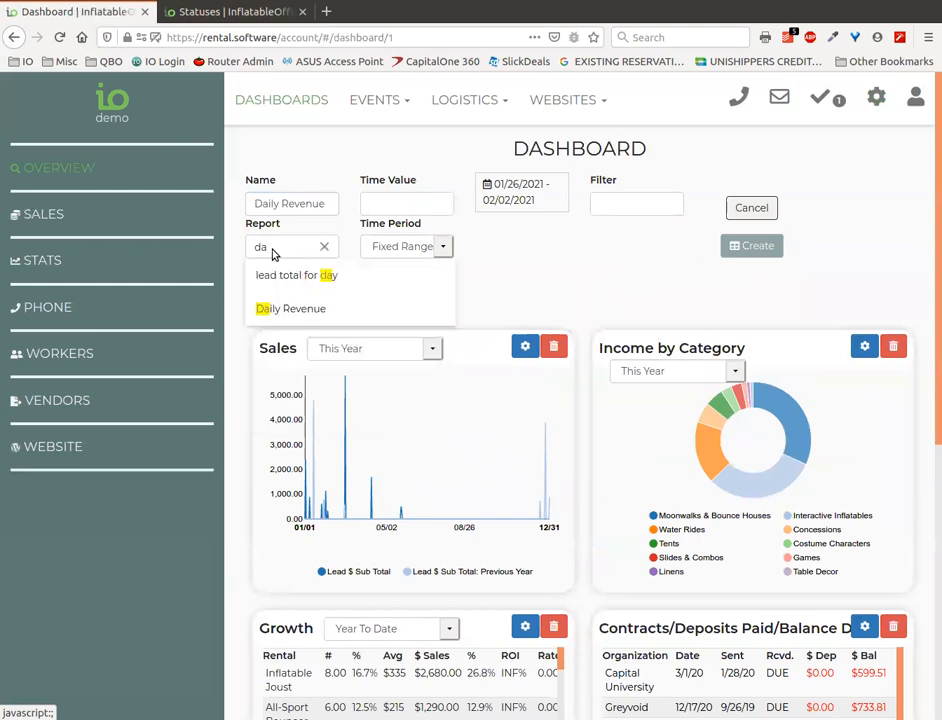
{"action": "left_click", "coordinate": [304, 310]}
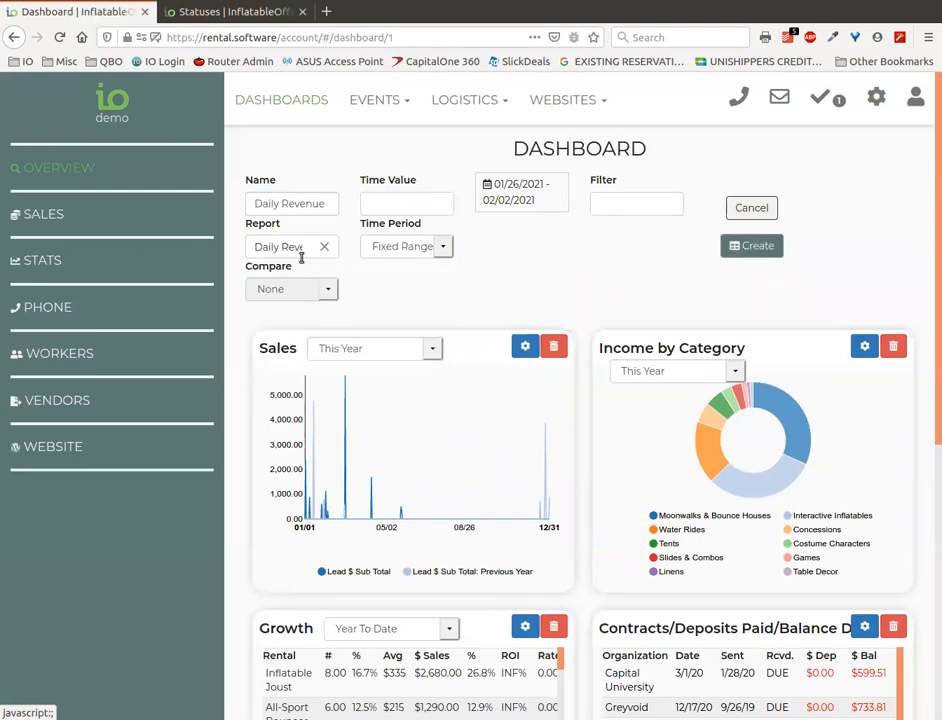
Set the new data table's time value to Lead Start Date/Time and its time period to Use Filter.
{"action": "left_click", "coordinate": [416, 202]}
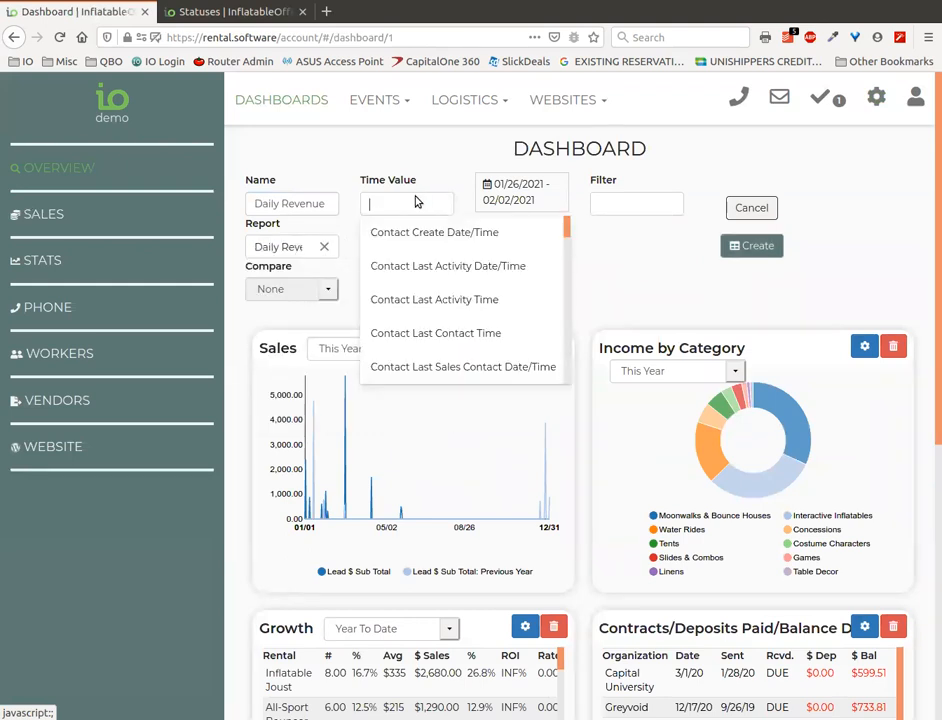
{"action": "type", "text": "lead stat"}
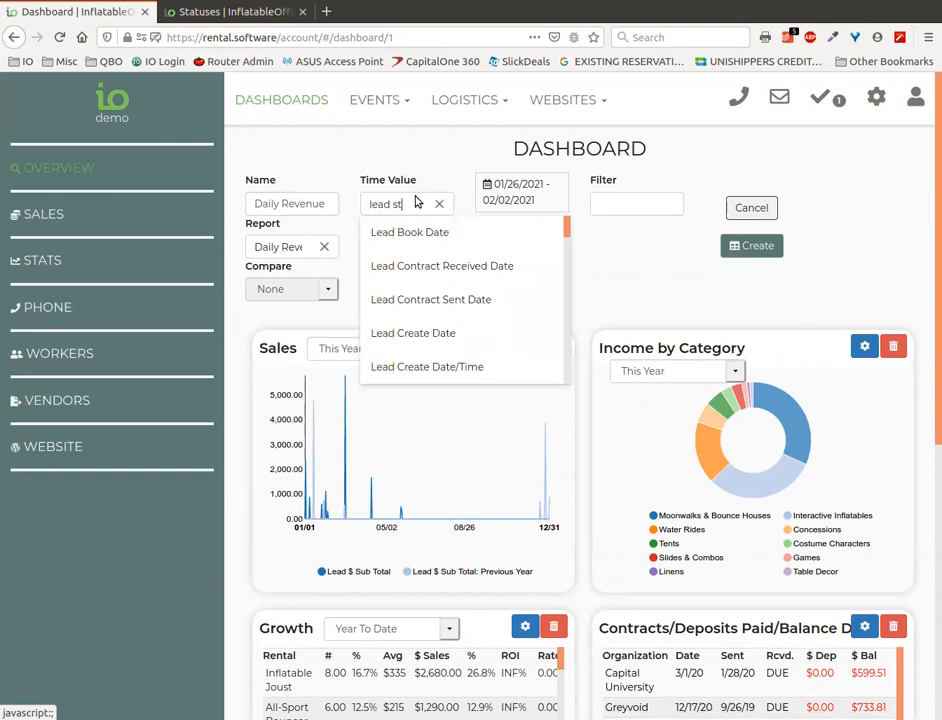
{"action": "key", "text": "BackSpace"}
{"action": "type", "text": "rt"}
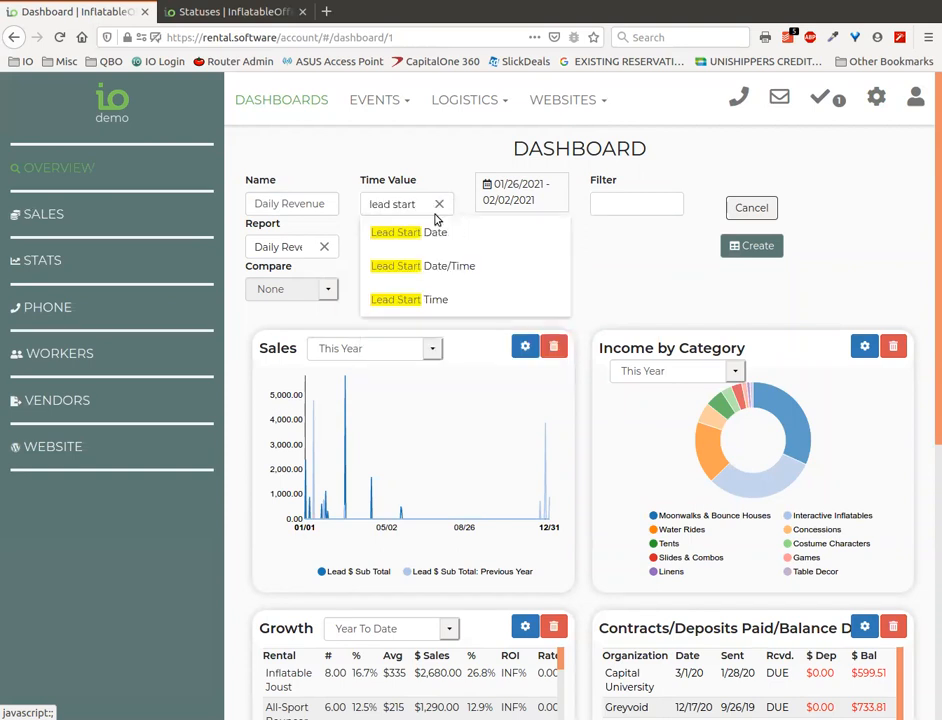
{"action": "left_click_drag", "start_coordinate": [675, 253], "coordinate": [535, 257]}
{"action": "left_click", "coordinate": [492, 246]}
{"action": "left_click", "coordinate": [449, 253]}
{"action": "left_click", "coordinate": [421, 266]}
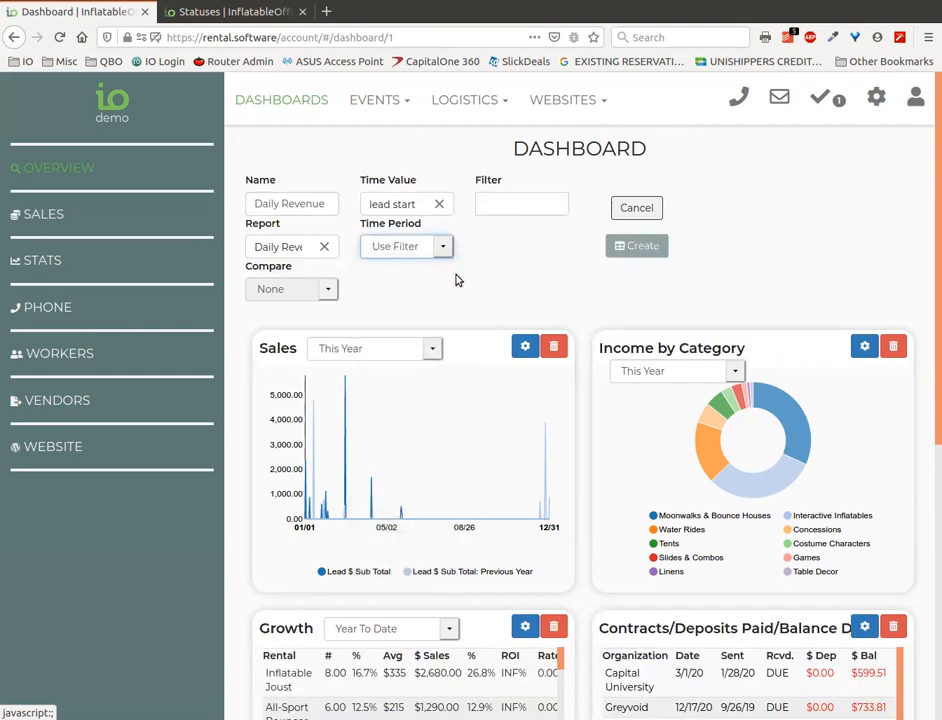
{"action": "left_click", "coordinate": [420, 205]}
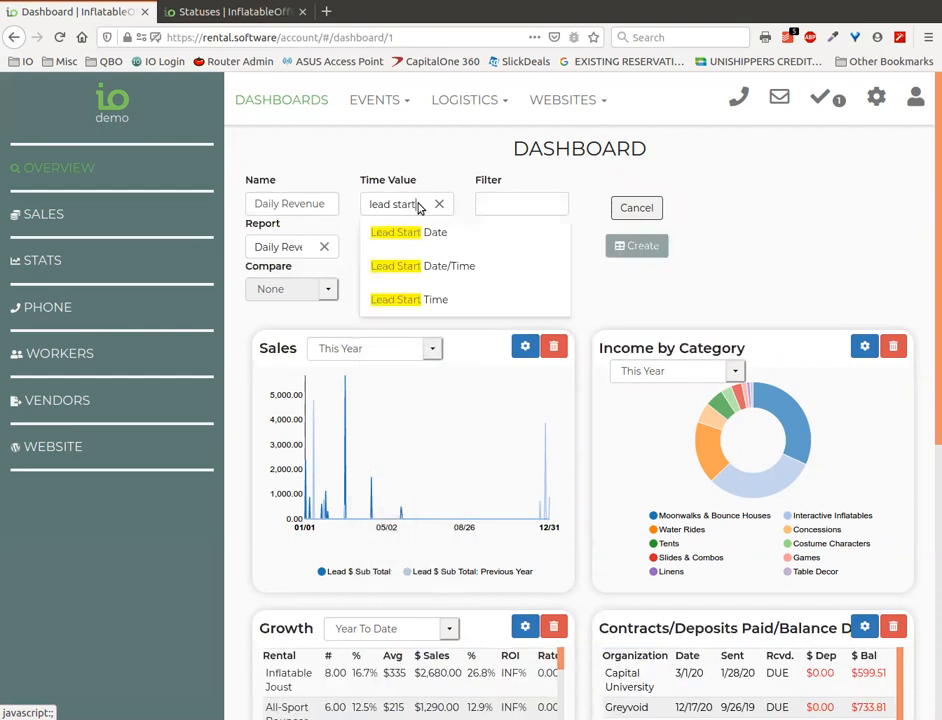
{"action": "left_click", "coordinate": [448, 266]}
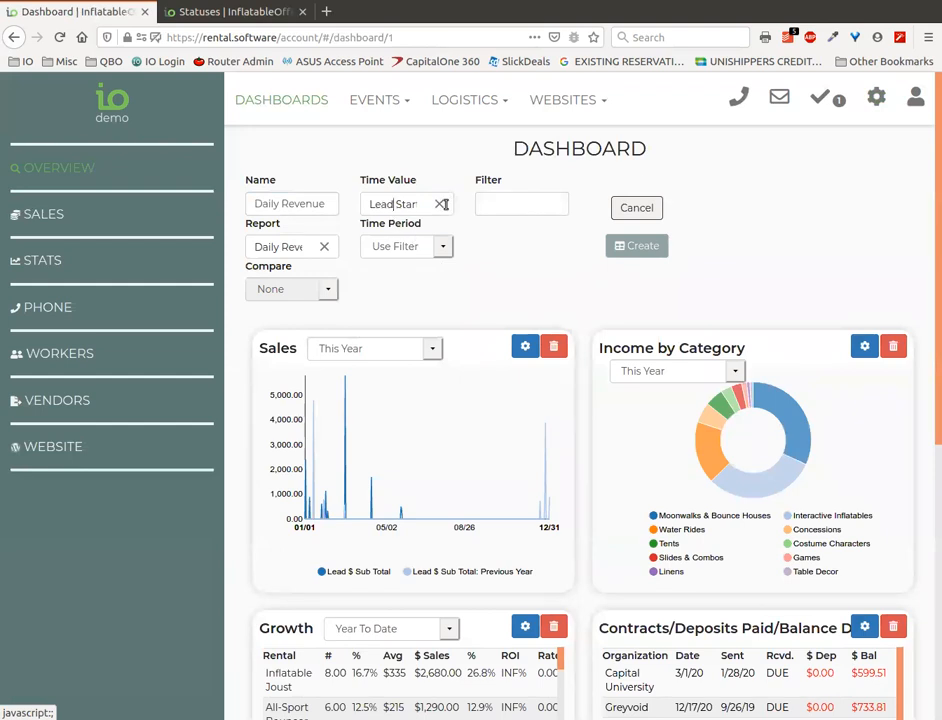
Choose Confirmed and Completed Events as the filter for the new data table.
{"action": "left_click", "coordinate": [525, 204]}
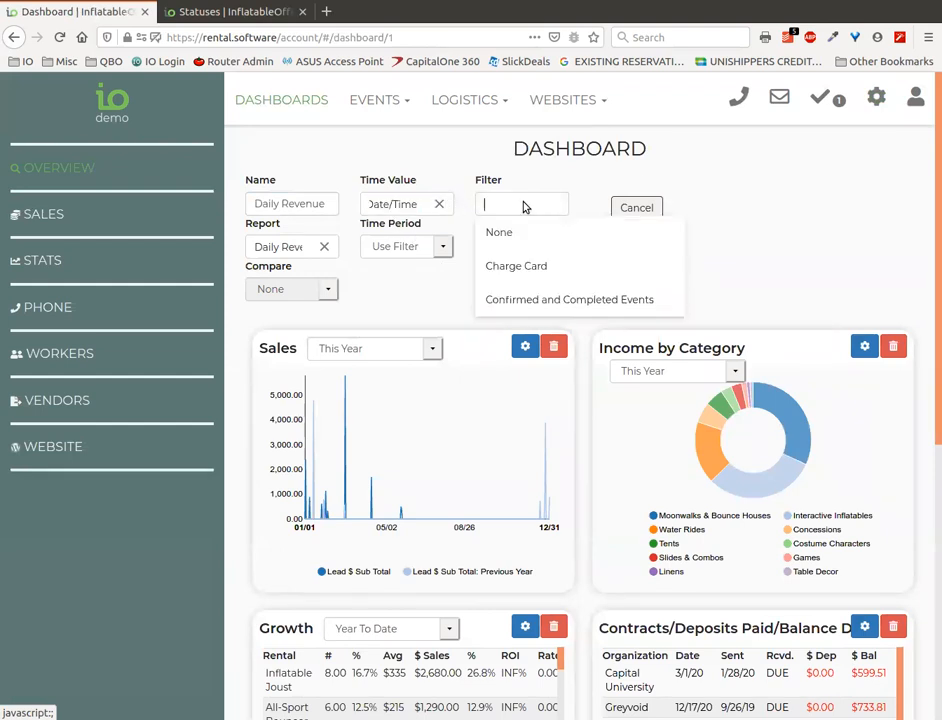
{"action": "left_click", "coordinate": [550, 300]}
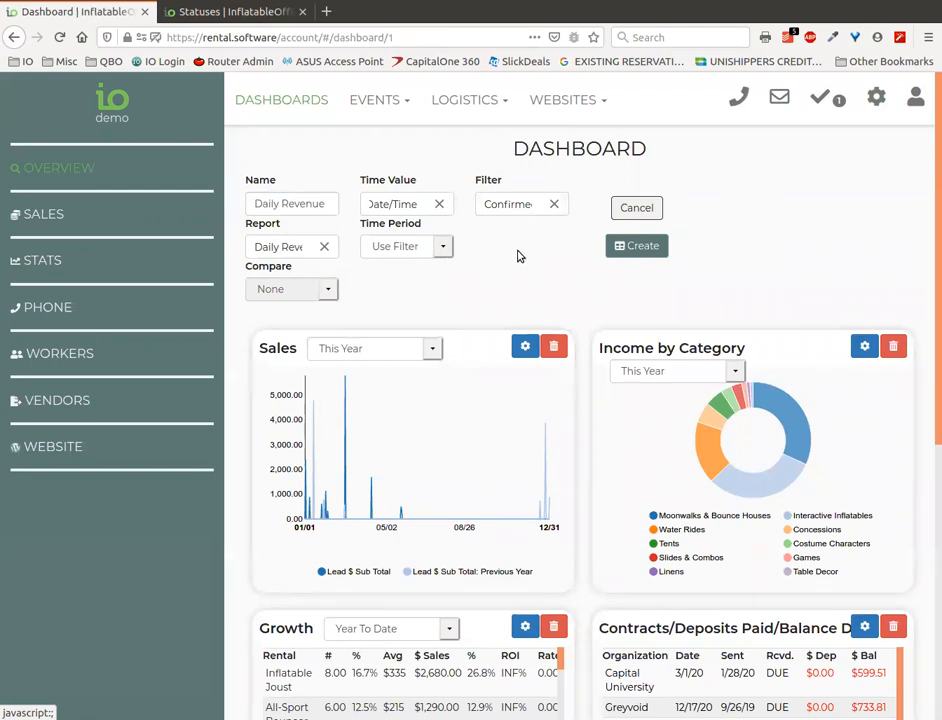
{"action": "left_click", "coordinate": [441, 258]}
{"action": "left_click", "coordinate": [508, 256]}
Create the Daily Revenue data table and widen it to span both columns of the dashboard.
{"action": "left_click", "coordinate": [645, 250]}
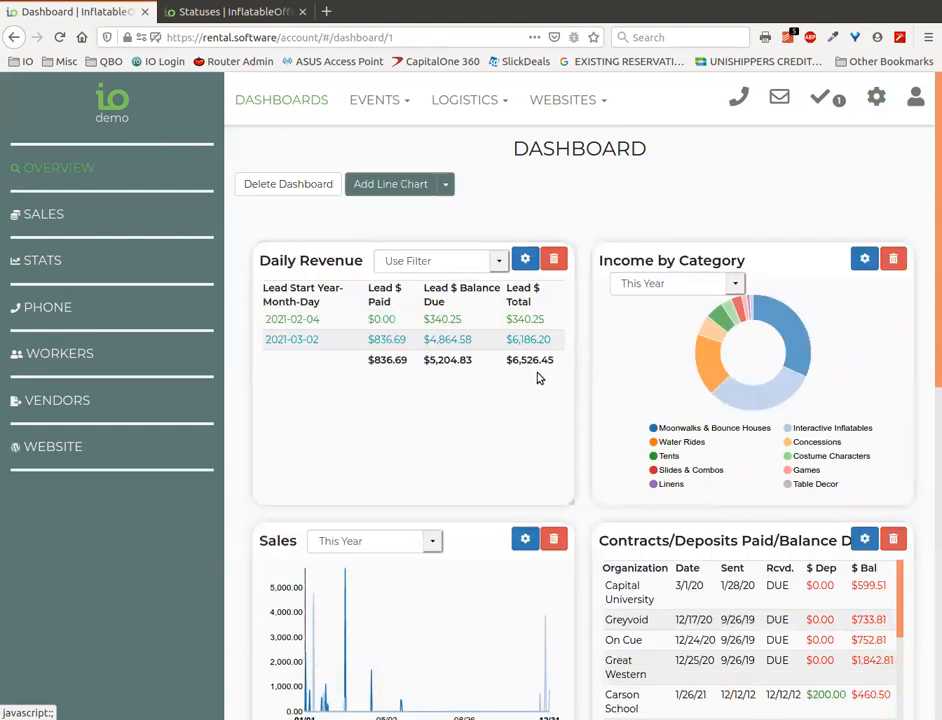
{"action": "left_click_drag", "start_coordinate": [573, 497], "coordinate": [910, 500]}
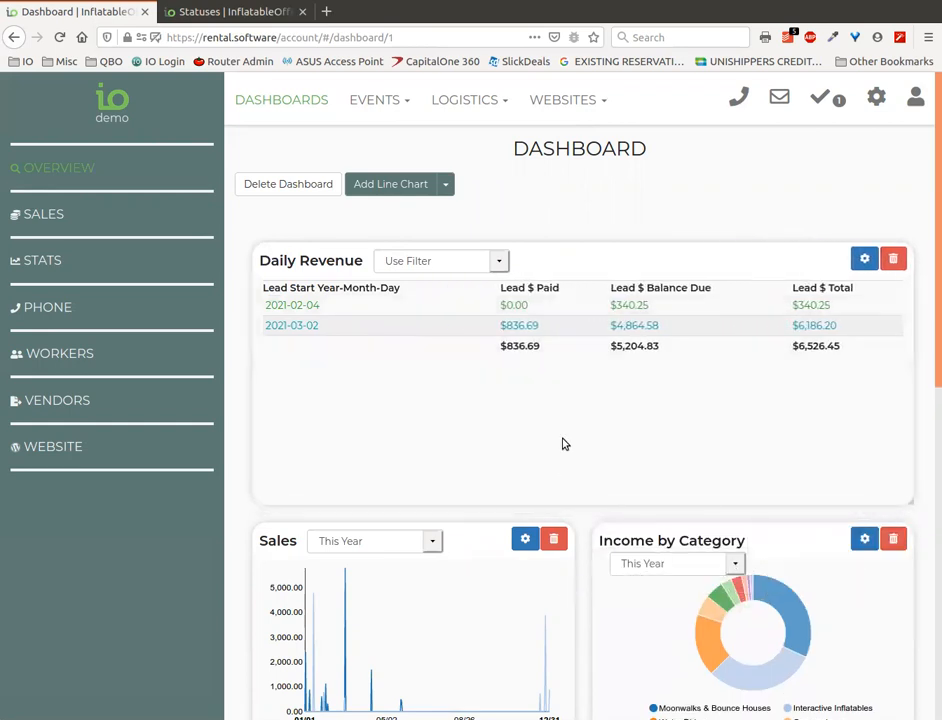